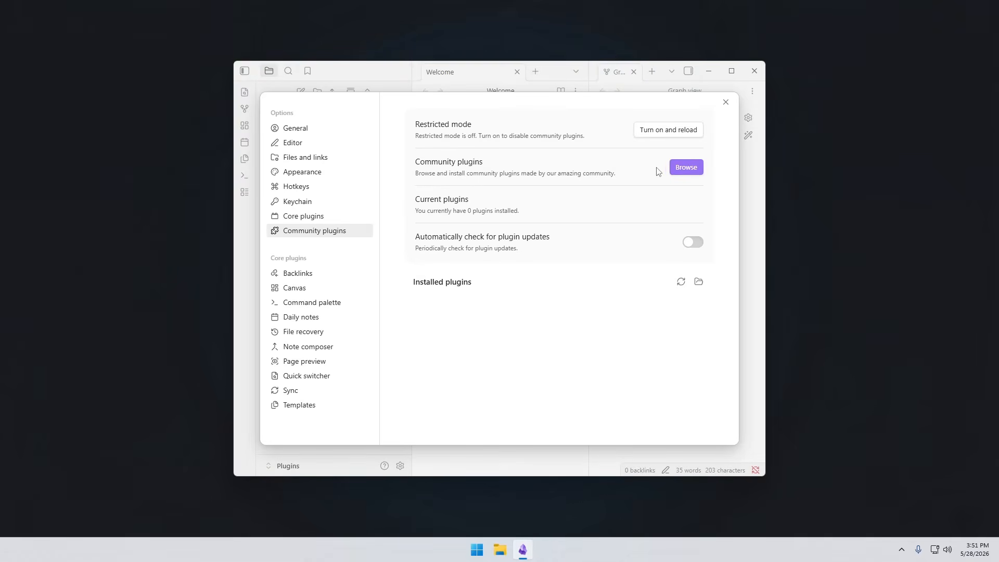
- Find the Templater community plugin by searching for "tem", install and enable it, and close the settings
left_click(687, 168)
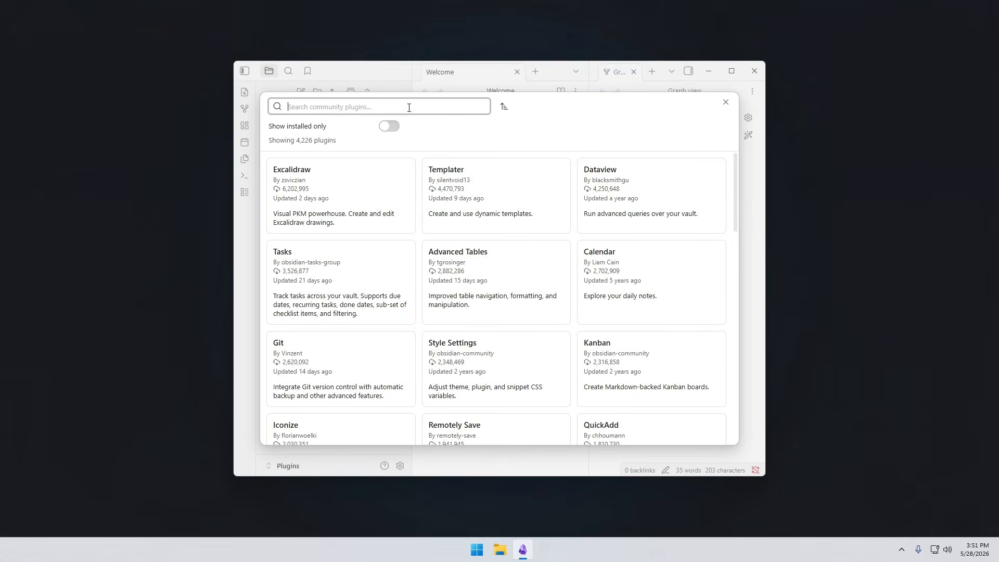
type("tem")
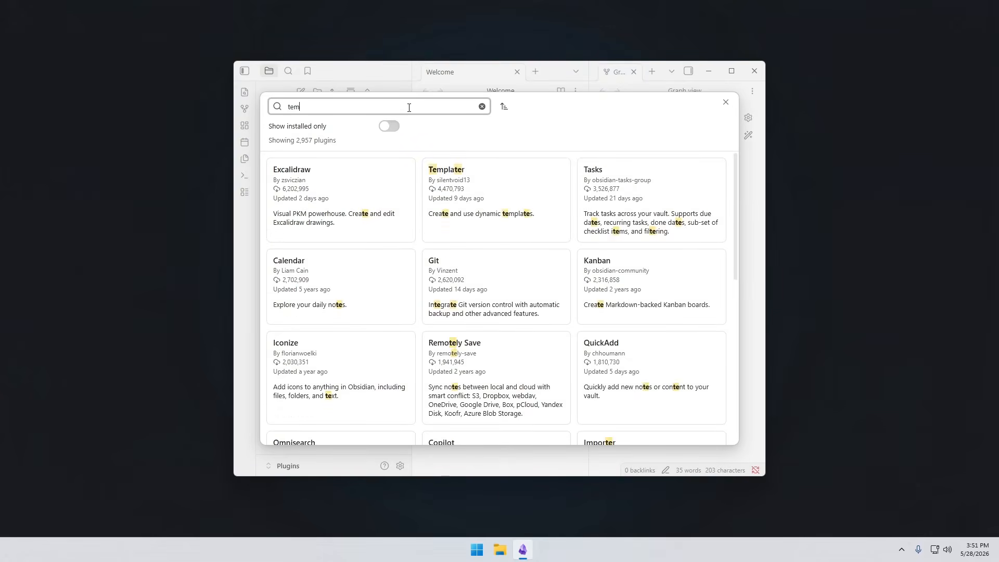
left_click(338, 185)
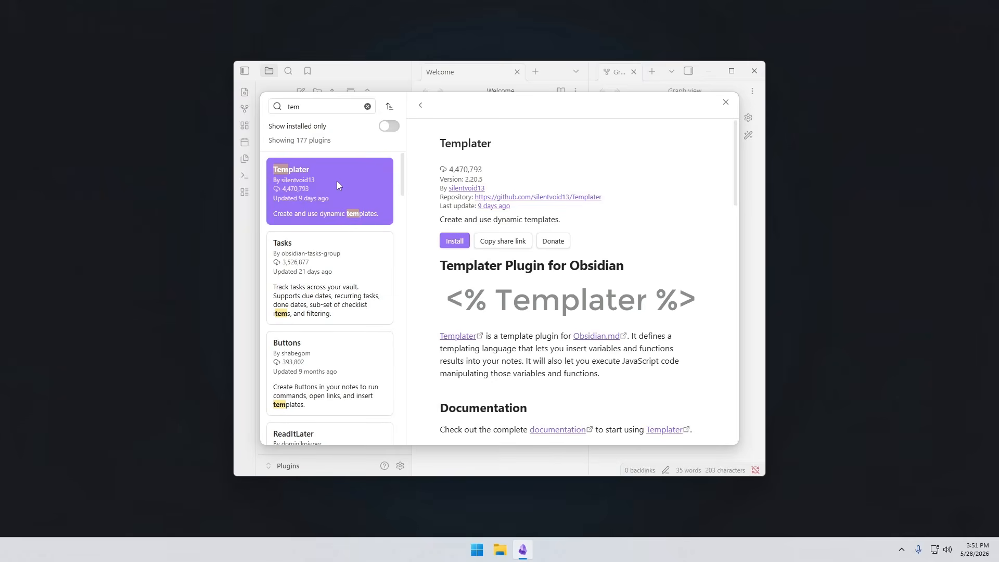
left_click(458, 242)
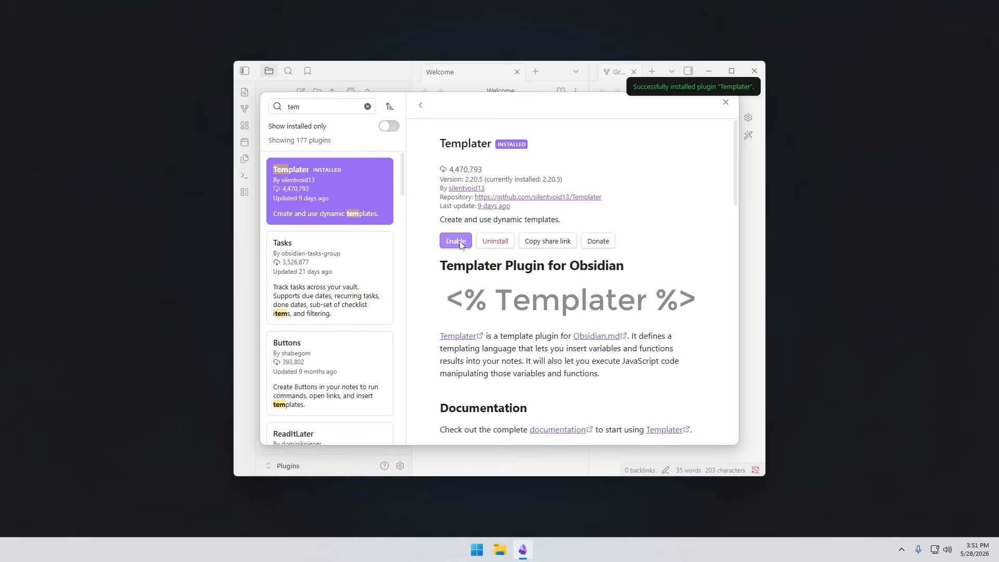
left_click(456, 242)
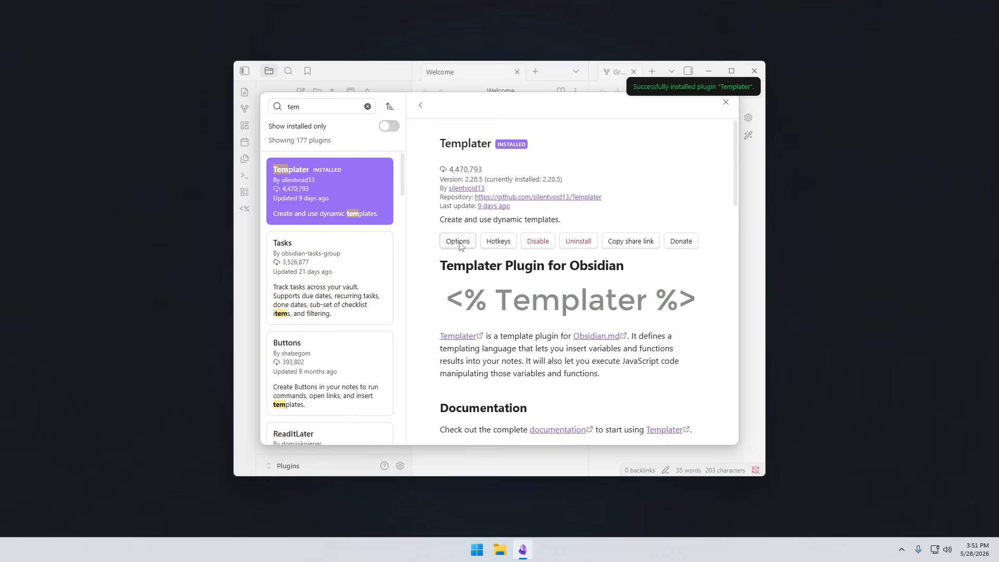
left_click(725, 102)
left_click(726, 103)
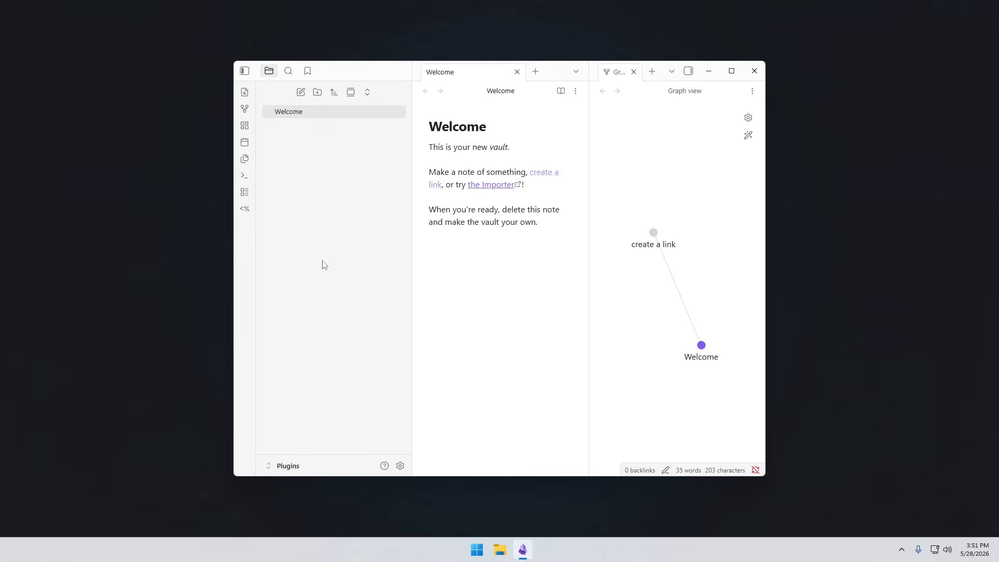
- Check which templates Templater offers, and create a vault folder named Templates and expand it
left_click(245, 209)
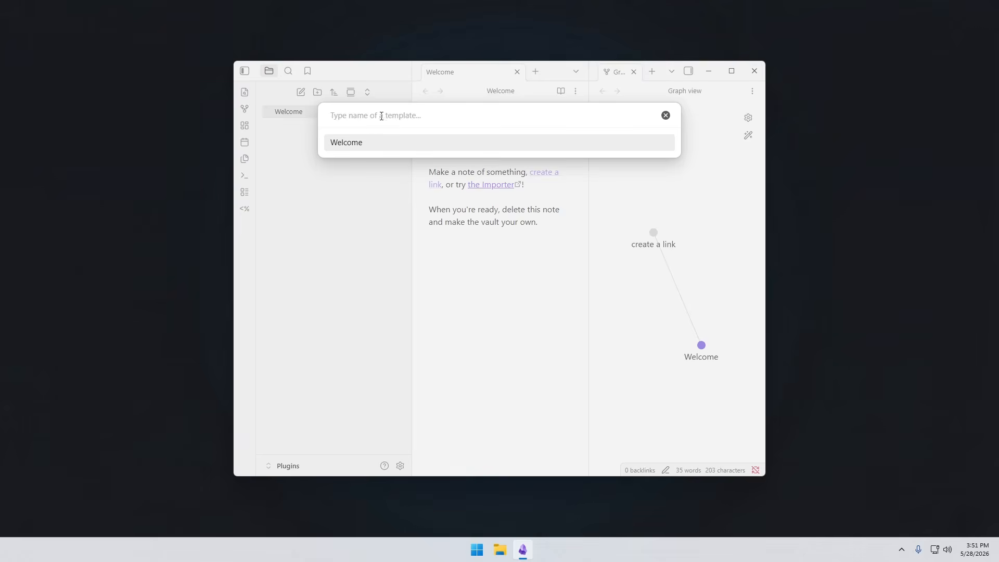
left_click(665, 115)
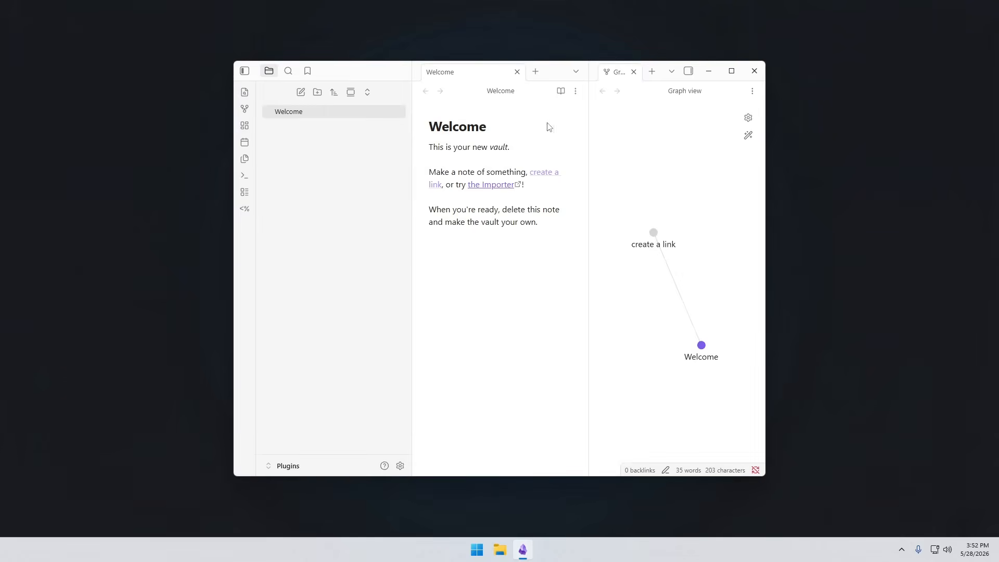
left_click(314, 96)
type("Templates")
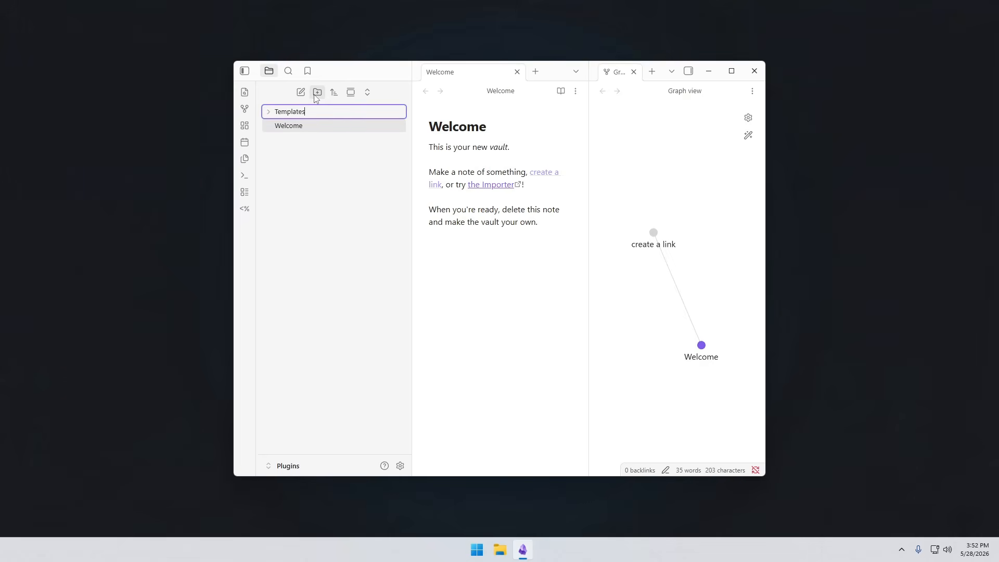
key("Return")
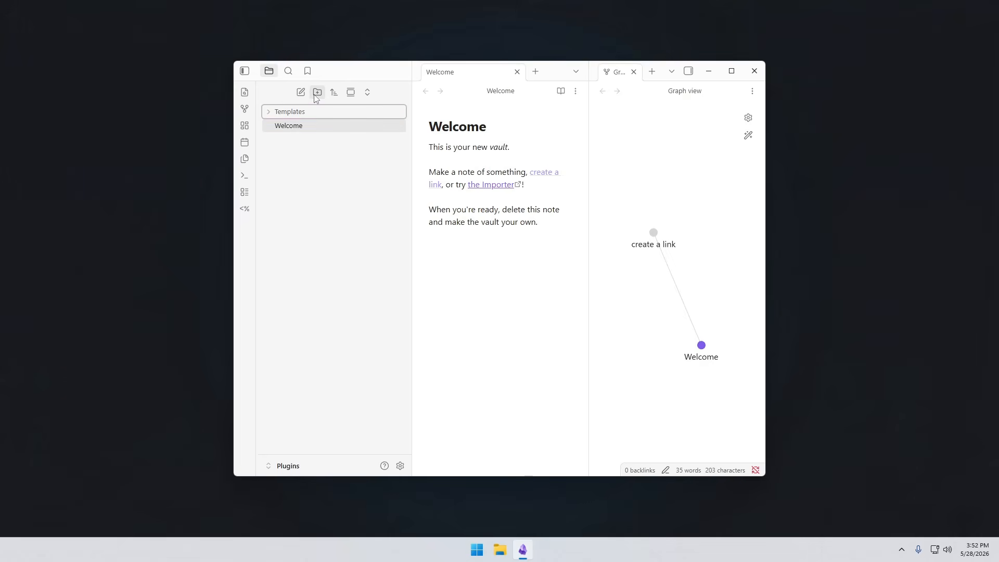
left_click(271, 113)
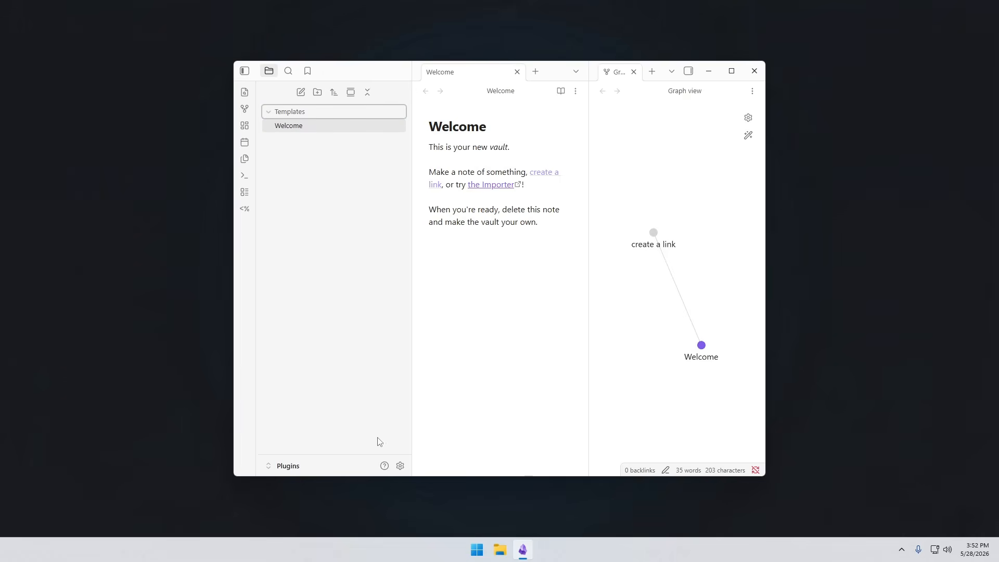
- Set the Templater plugin's template folder location to the Templates folder and close the settings
left_click(401, 466)
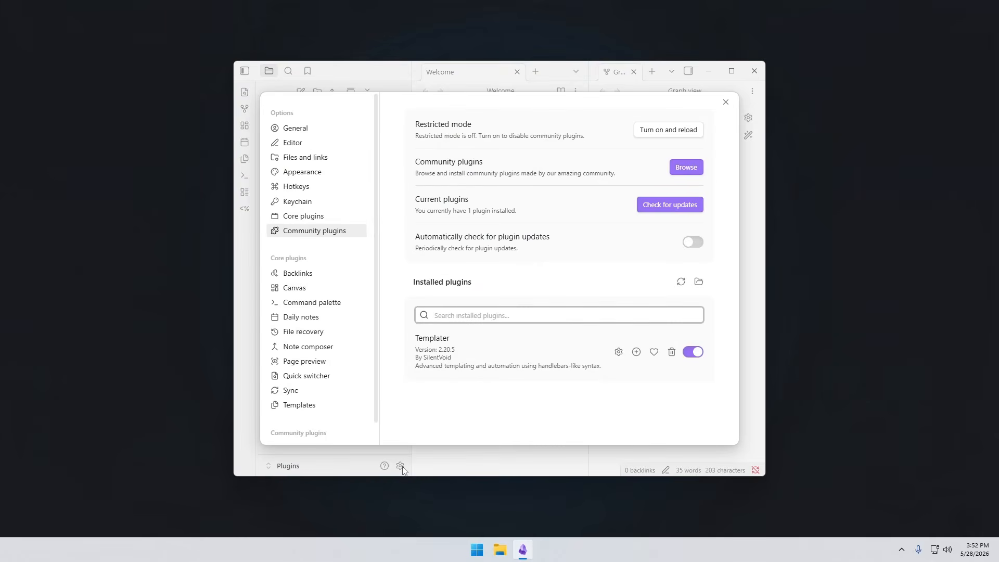
left_click(619, 351)
left_click(655, 129)
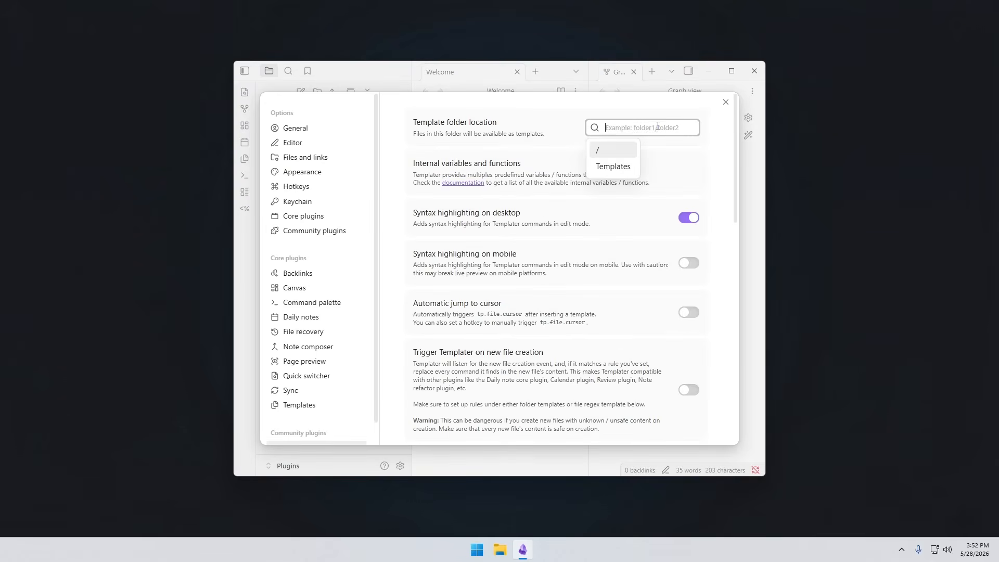
left_click(623, 166)
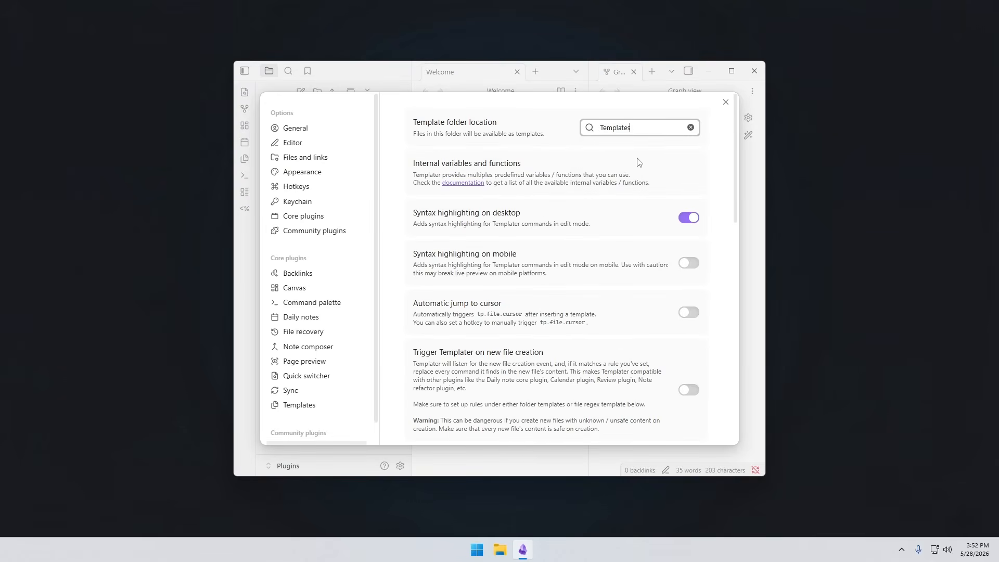
left_click(726, 102)
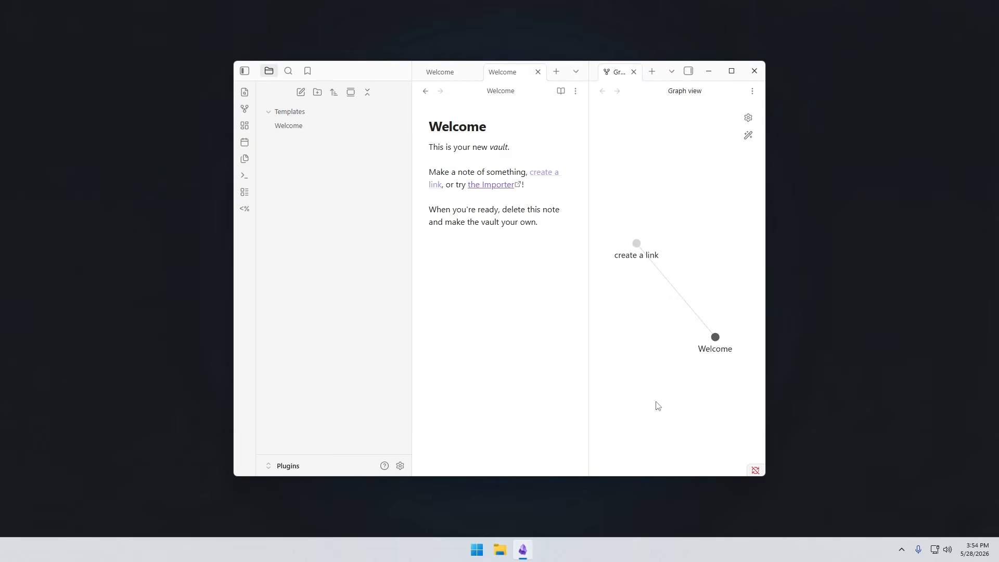
- Create a new note titled "Bug Report" inside the Templates folder
right_click(298, 118)
left_click(338, 126)
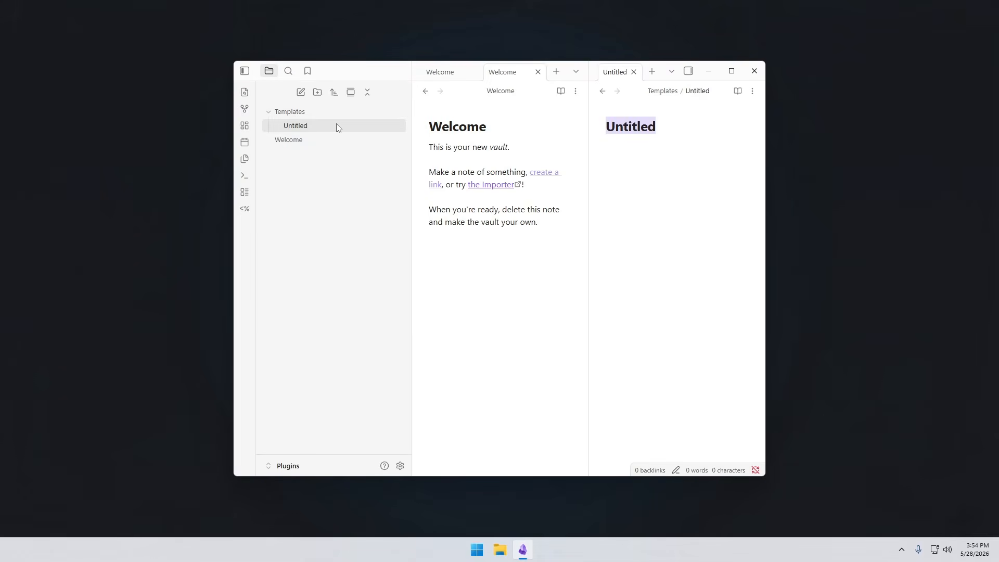
type("Bug R")
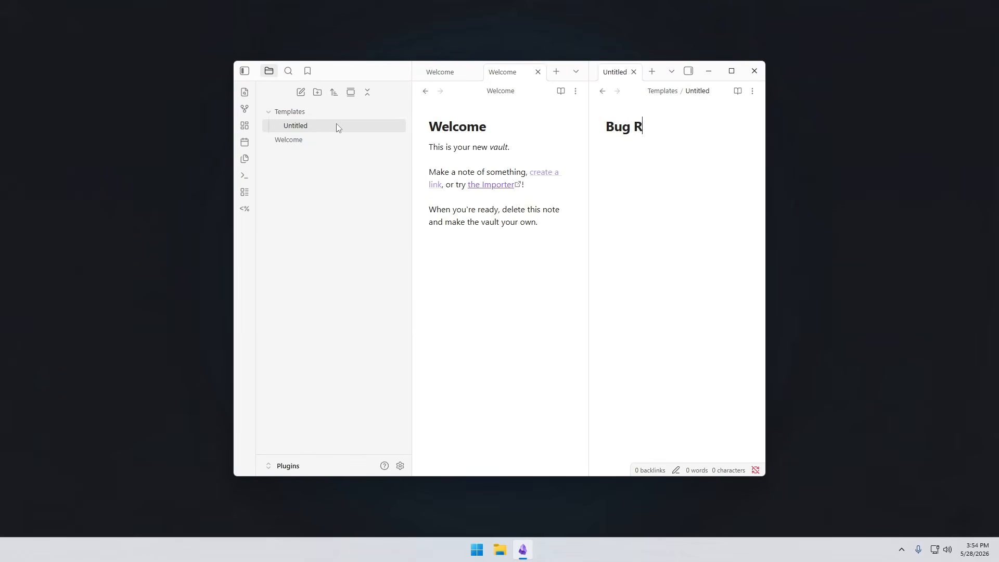
type("eport")
key("Return")
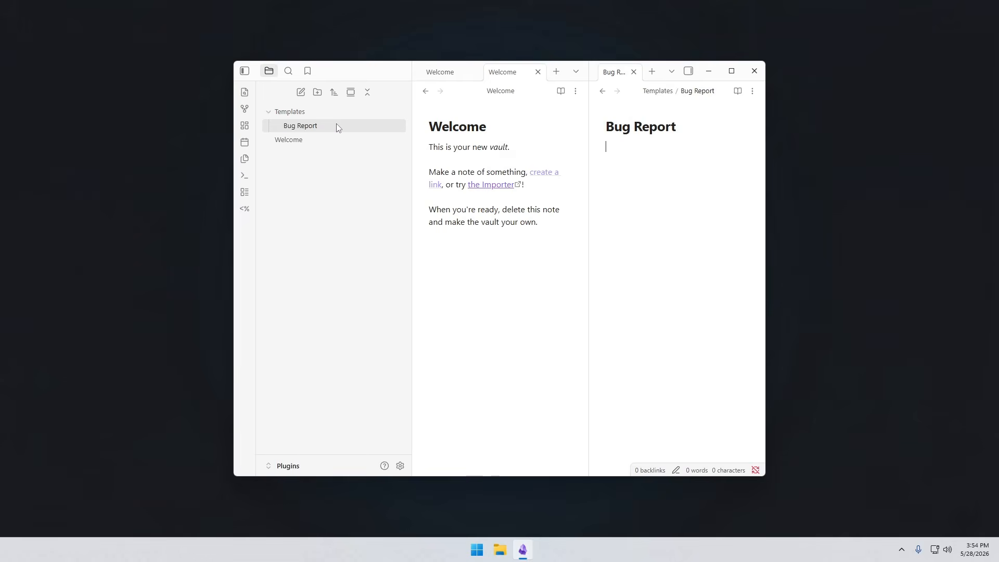
- Write level-one heading "Bug Report Name" and level-two heading "Description of the bug" with bullet "Tell me what happened and why it is a bug"
type("# Bug Report Name")
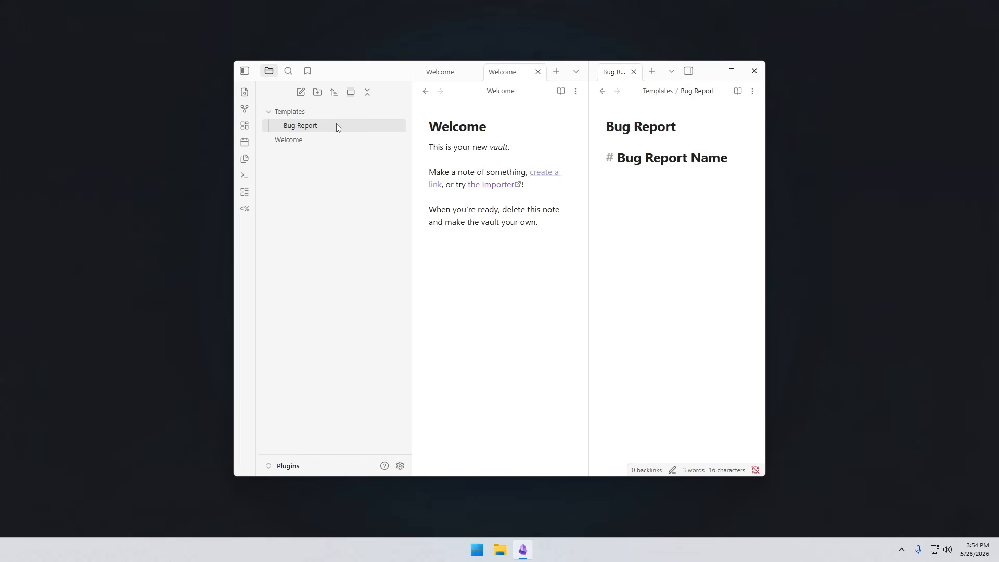
key("Return")
type("## ")
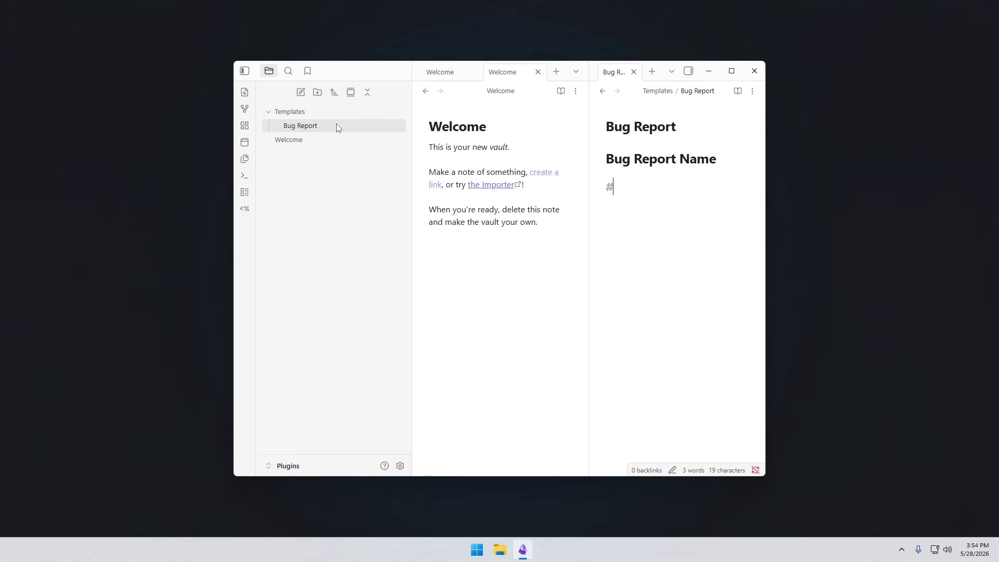
type("Descripoi")
key("BackSpace")
key("BackSpace")
key("BackSpace")
type("ption of the bug")
key("Return")
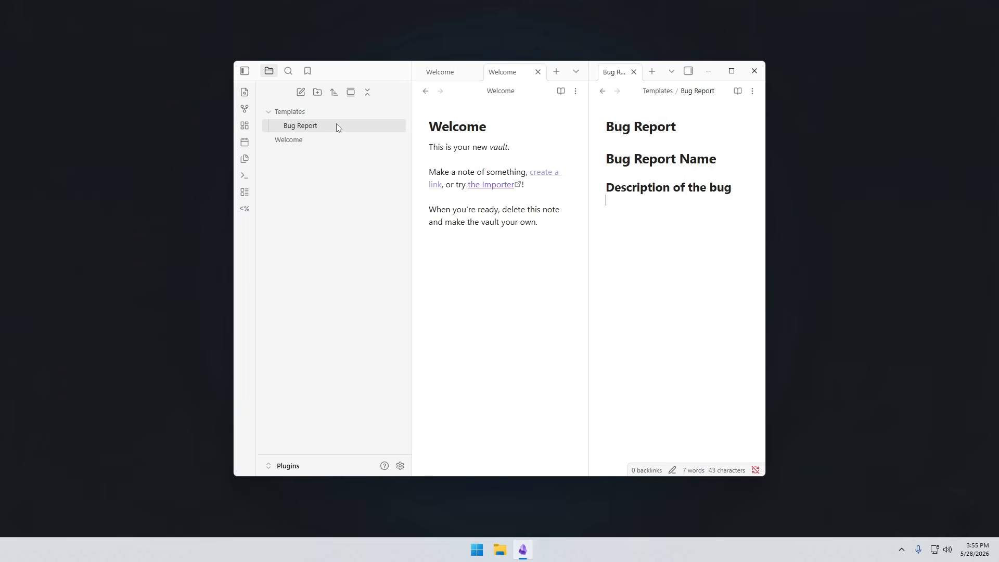
type("Tell me what happened and why it is a bug")
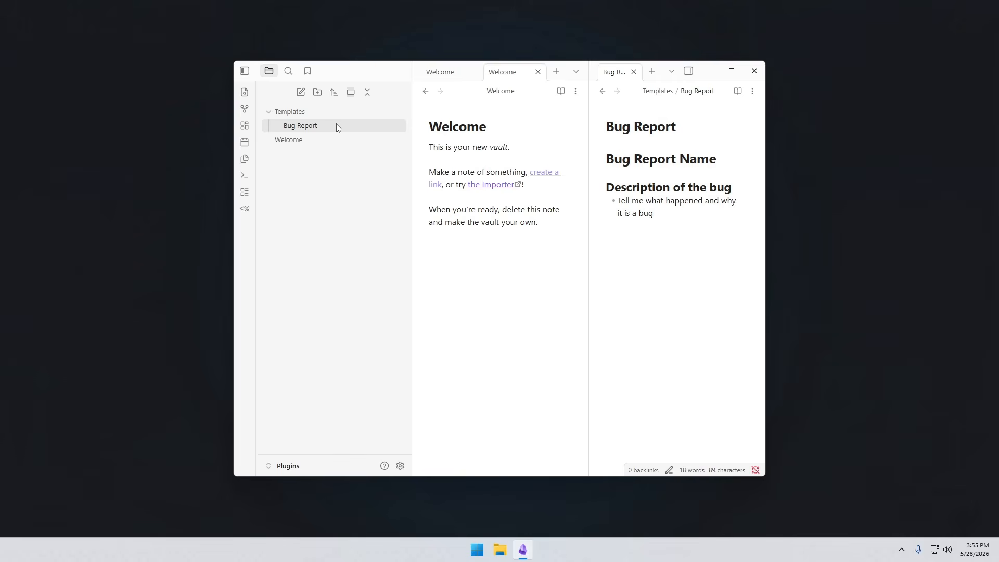
- Add a level-three heading "Expected Outcome" with the correctly spelled bullet "What is normally supposed to happen"
type("###Expected Outcome")
key("Return")
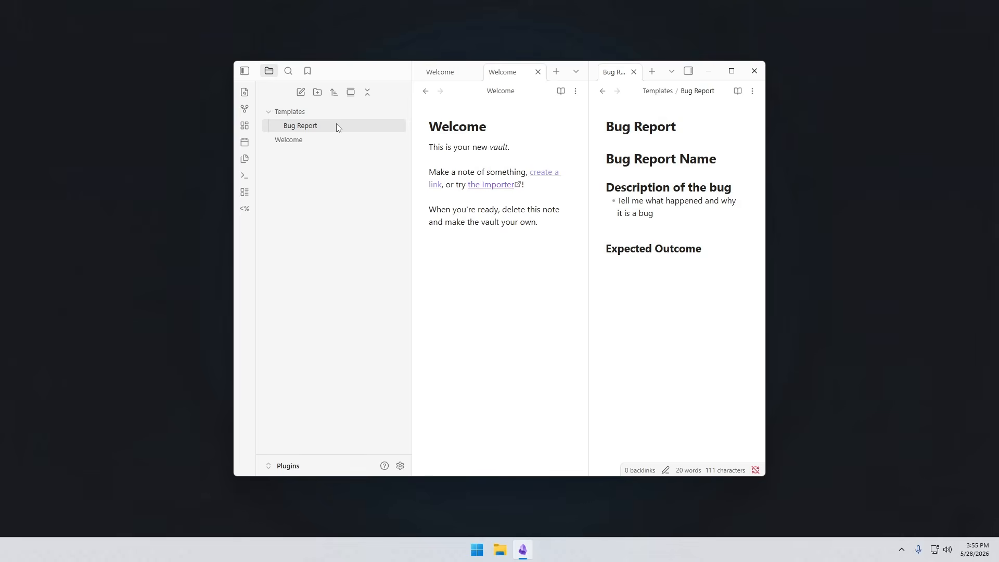
type("What is normally supossed to happen")
right_click(699, 262)
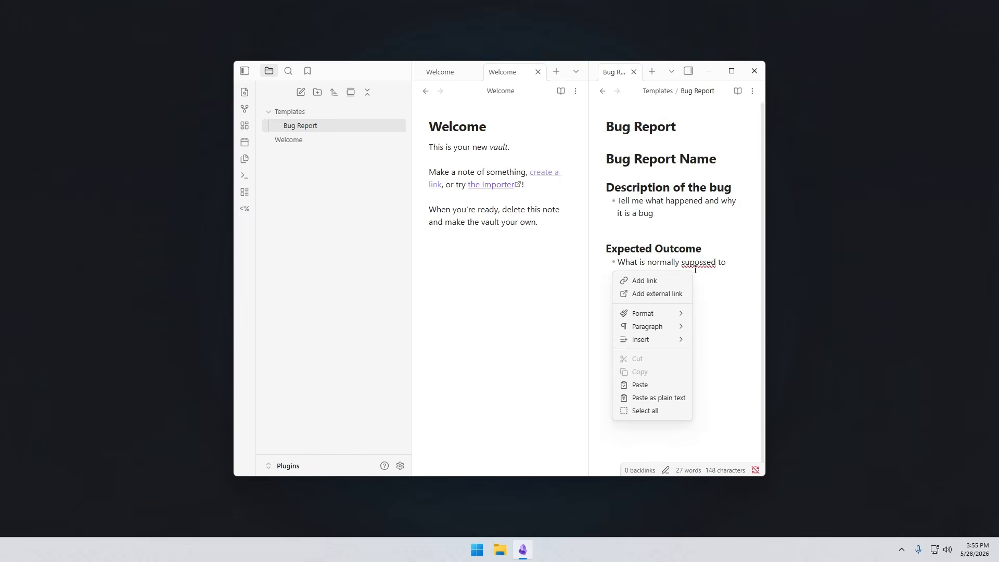
left_click(666, 272)
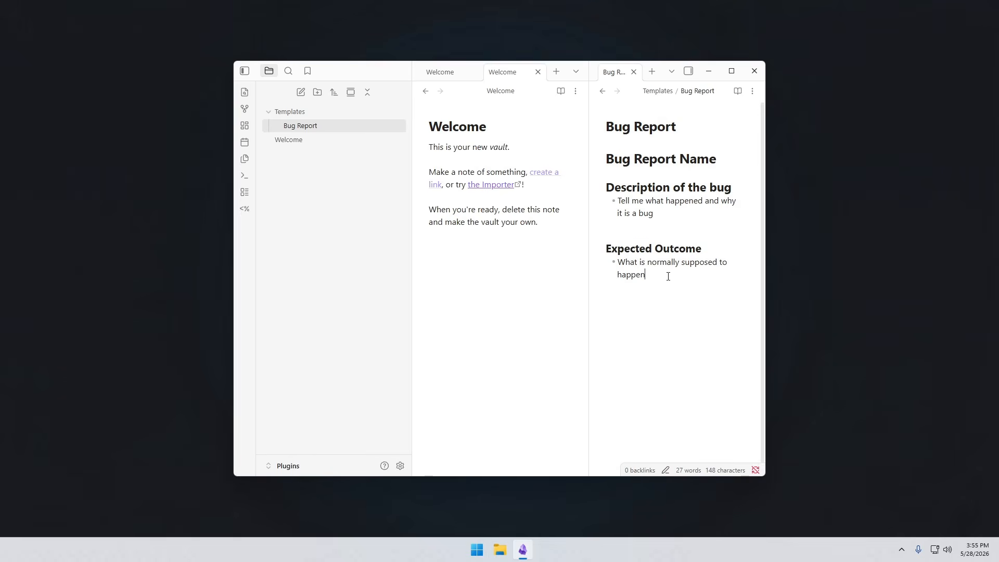
- Add a level-three heading "Expected Fix" with the bullet "Write down what the fix should be"
type("### Expected Fix")
key("Return")
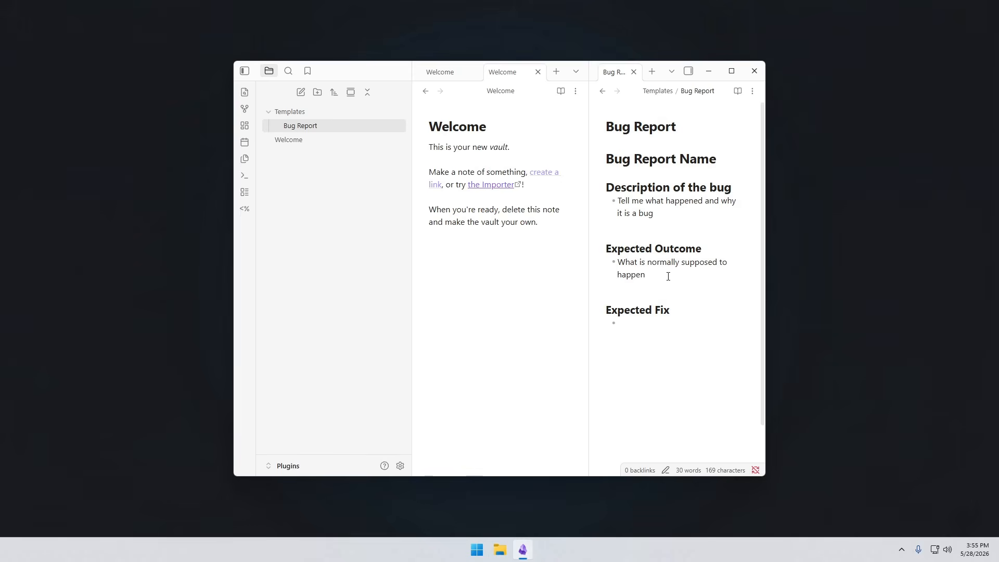
type("Write down what the fix shoudl be")
key("BackSpace")
key("BackSpace")
key("BackSpace")
key("BackSpace")
key("BackSpace")
type("ld be")
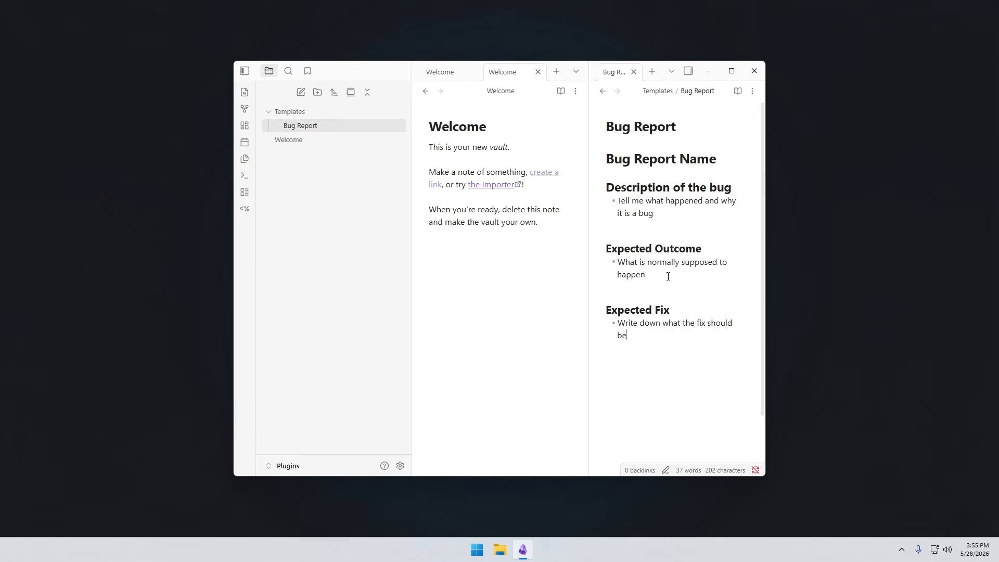
- Create a new untitled note in the vault root and insert the Bug Report template with Templater
left_click(526, 281)
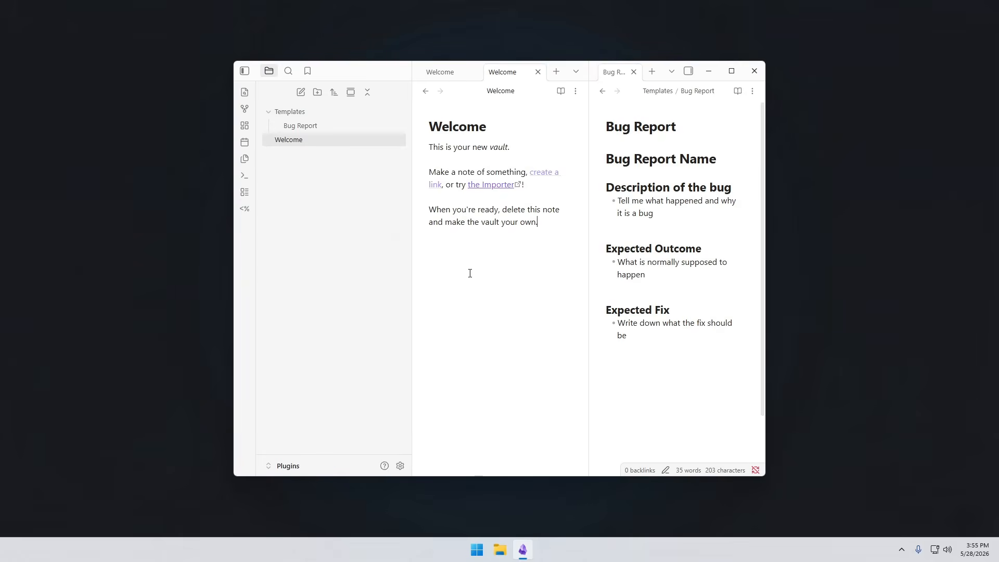
right_click(322, 173)
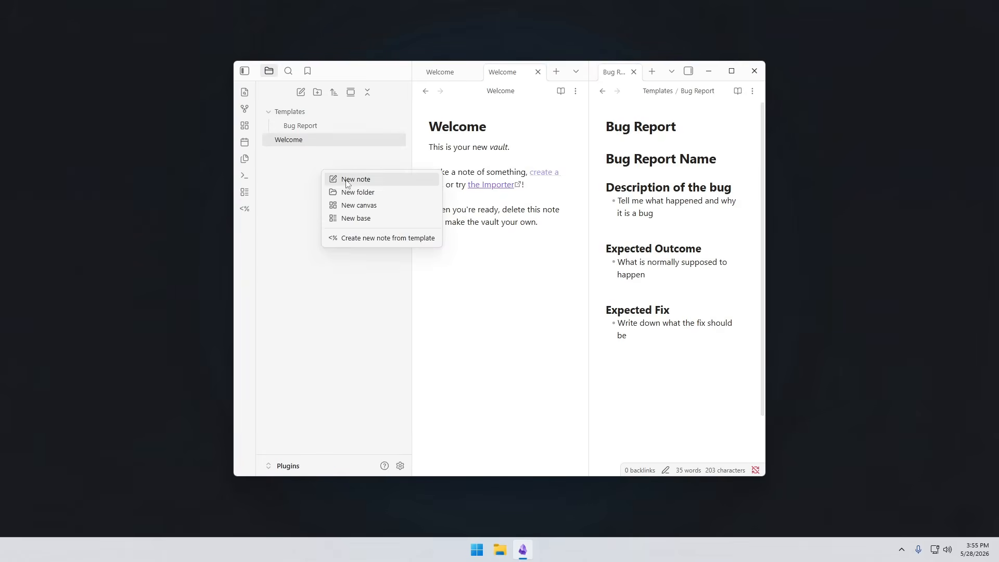
left_click(347, 179)
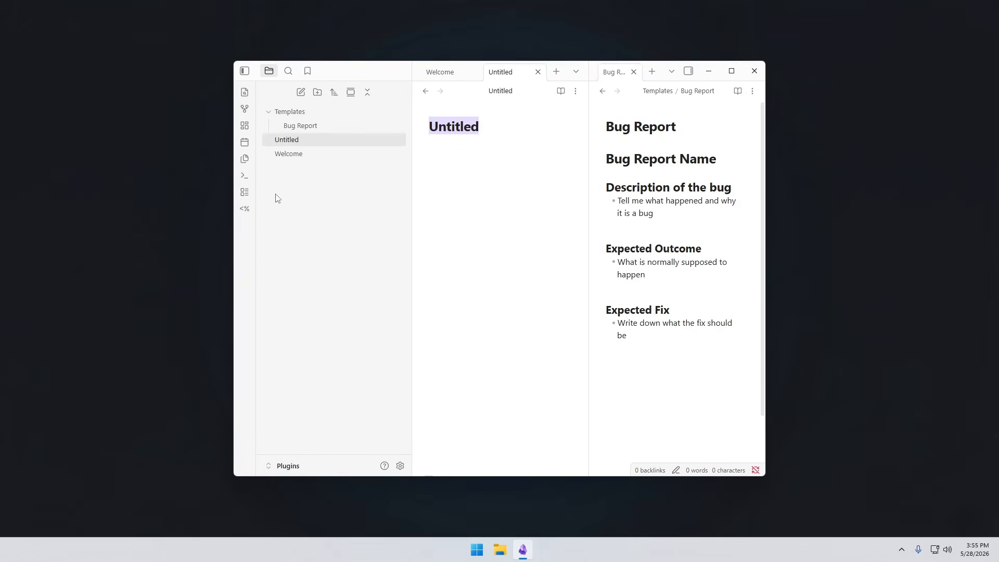
left_click(245, 214)
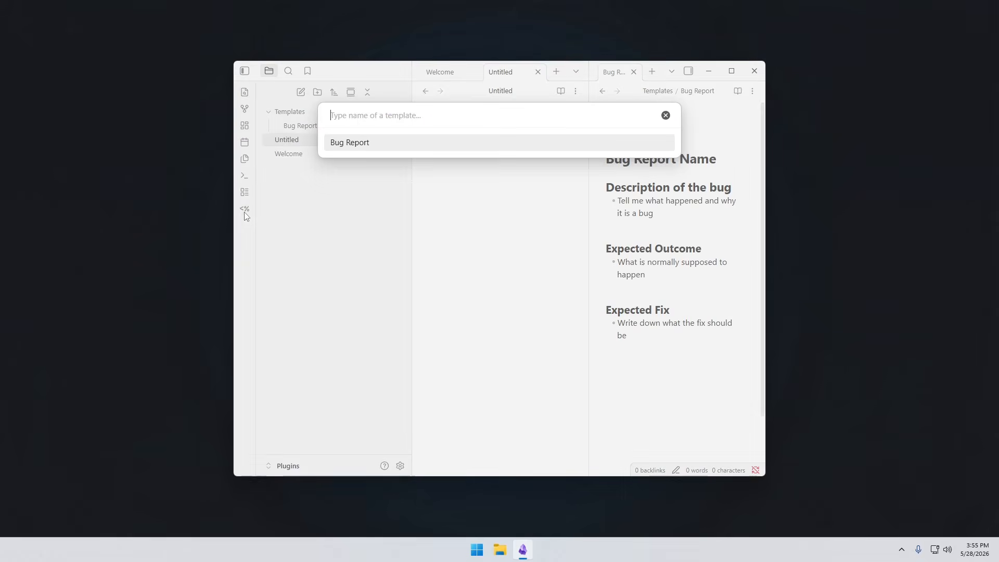
left_click(372, 144)
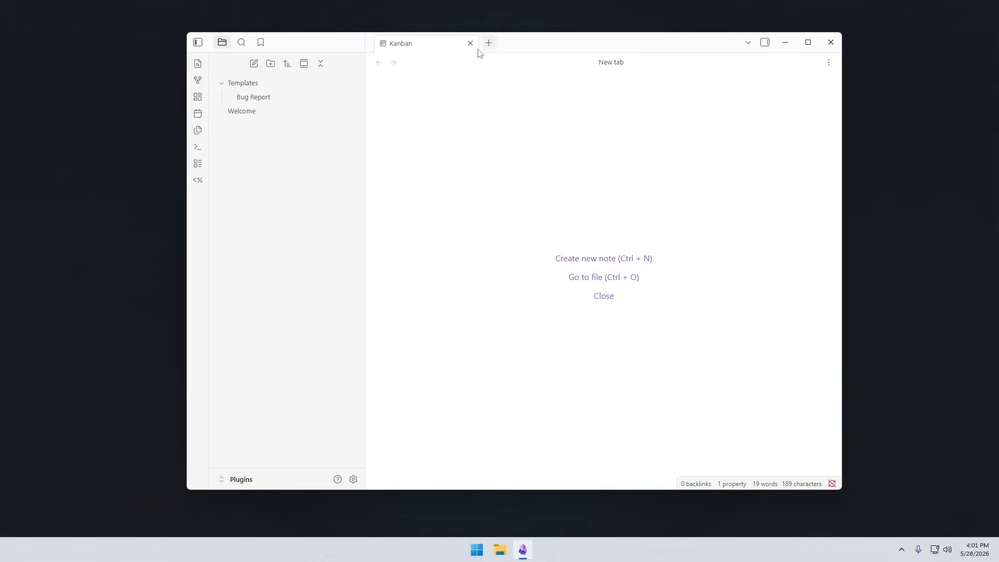
- Create a vault folder named "Kanban Cards"
left_click(270, 65)
type("Kanban Cards")
key("Return")
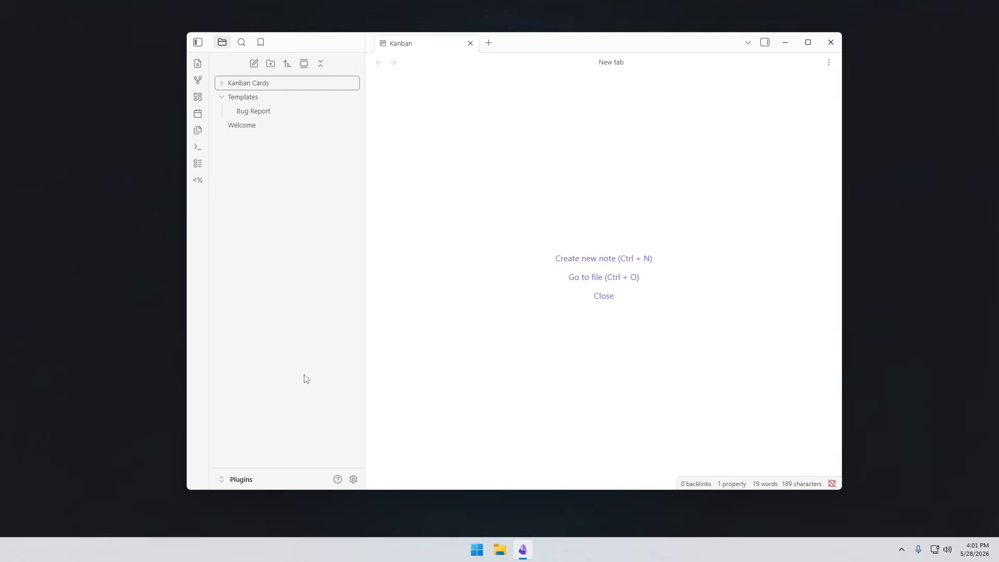
- Find the Kanban community plugin by obsidian-community, install it and enable it
left_click(353, 480)
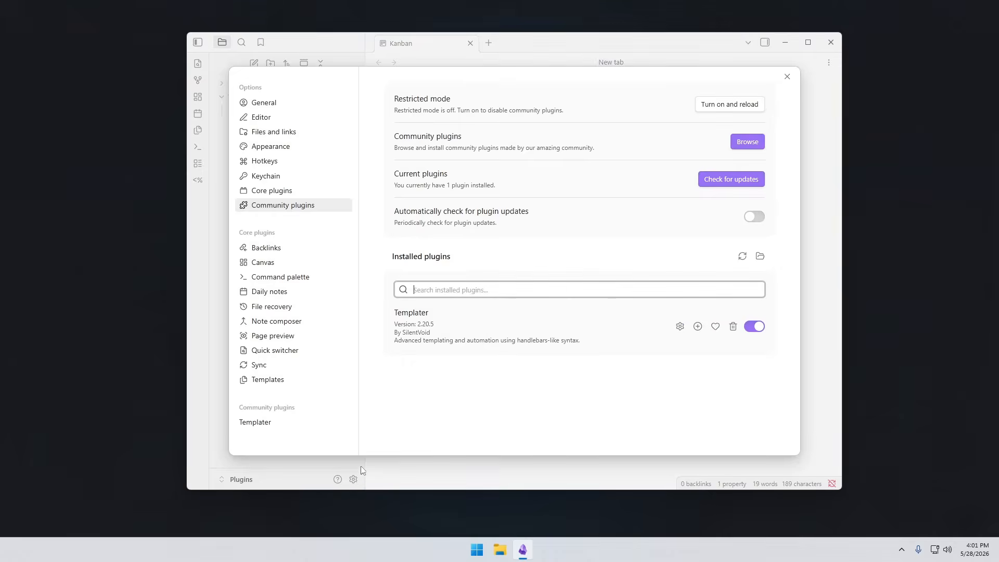
left_click(748, 142)
type("kanban")
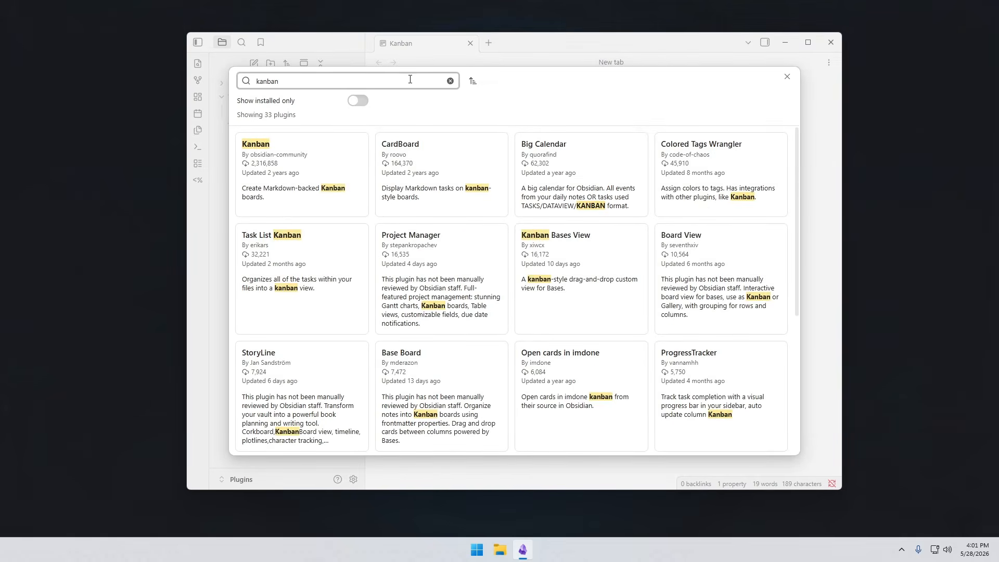
left_click(335, 166)
left_click(421, 216)
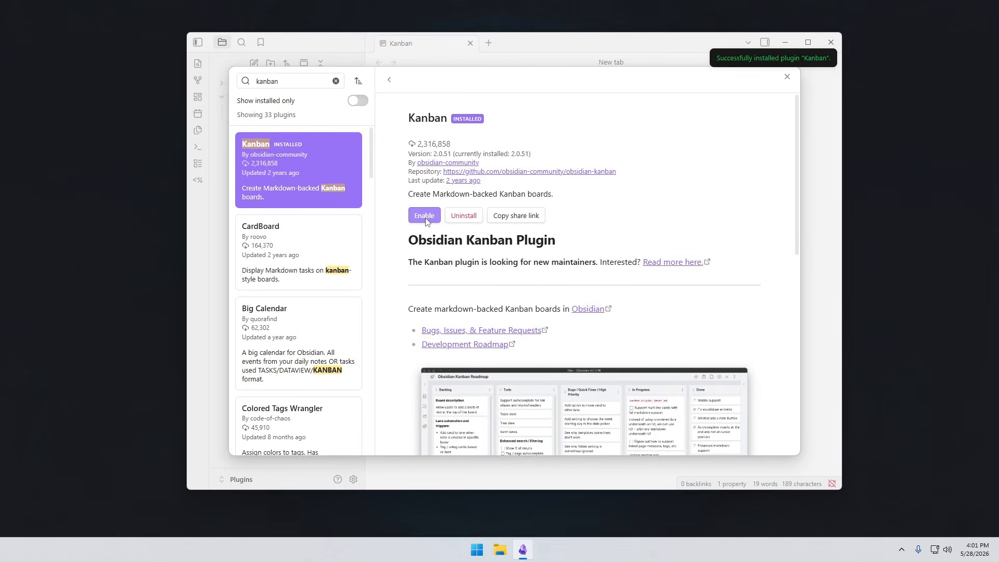
left_click(424, 216)
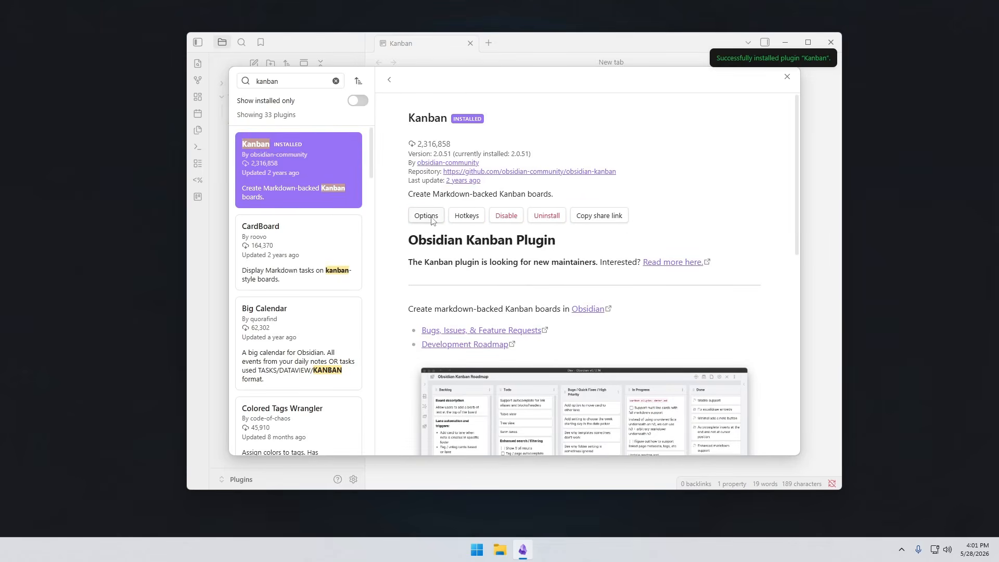
- Set the Kanban plugin's note folder to "Kanban Cards" in its options and close the settings
left_click(426, 218)
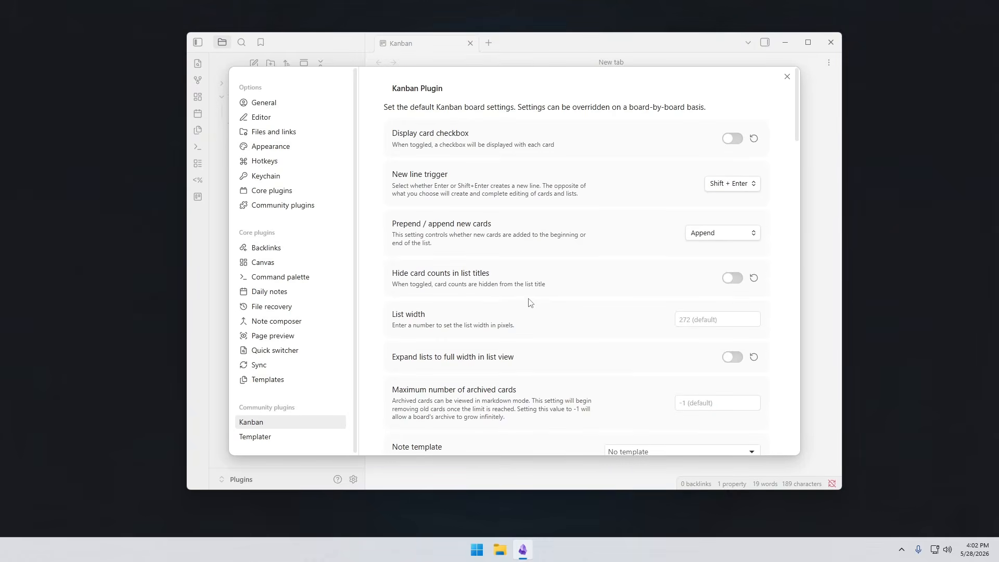
scroll(525, 311, "down", 4)
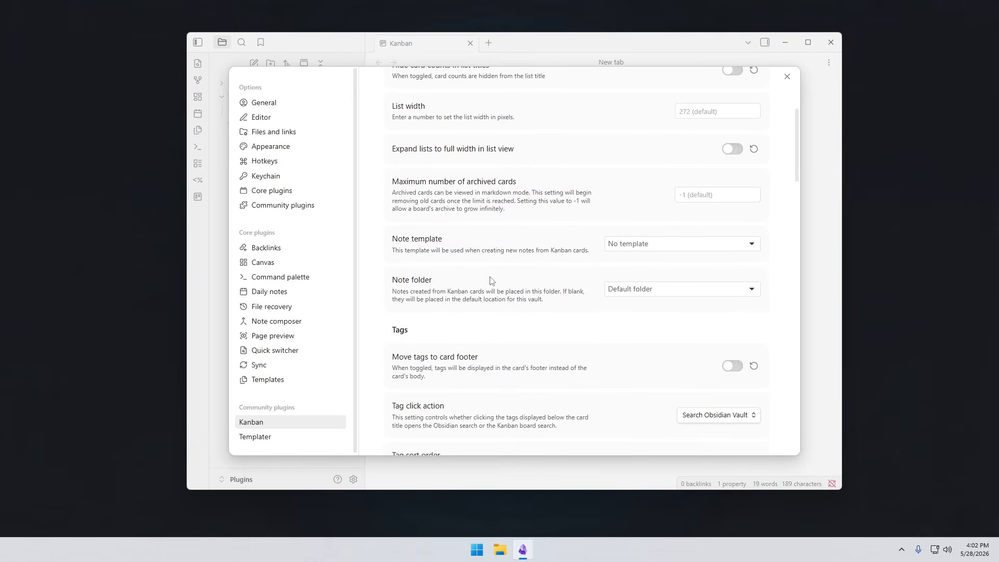
left_click(635, 295)
left_click(641, 331)
left_click(786, 77)
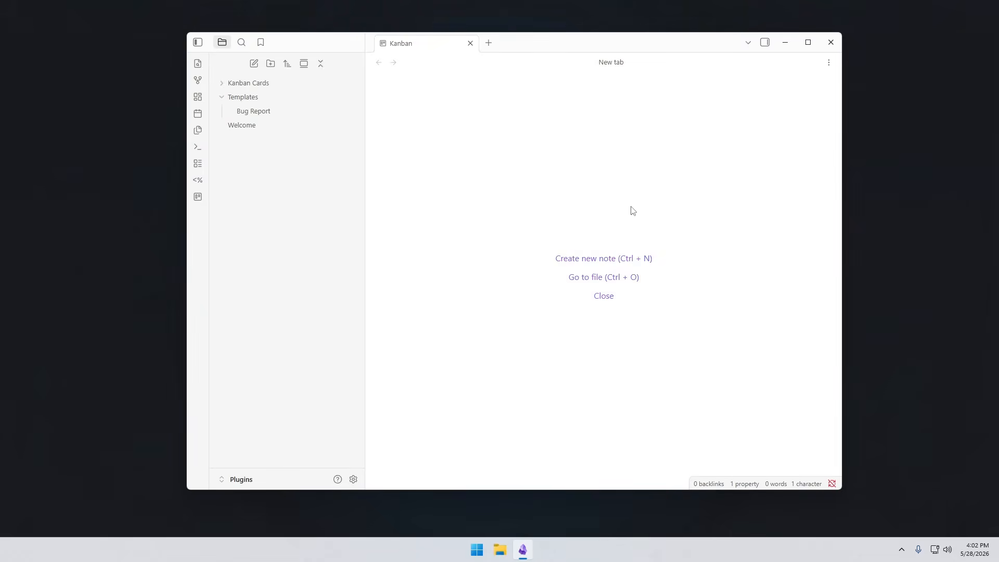
- Create a new kanban board in the vault root and name it "Project Alpha Game"
right_click(301, 198)
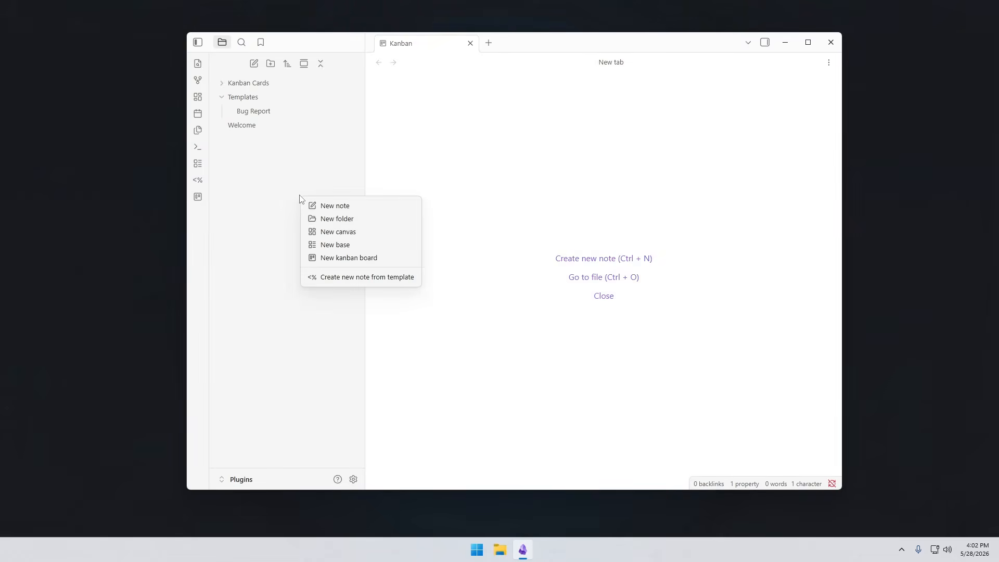
left_click(344, 259)
left_click(581, 61)
type("Pr")
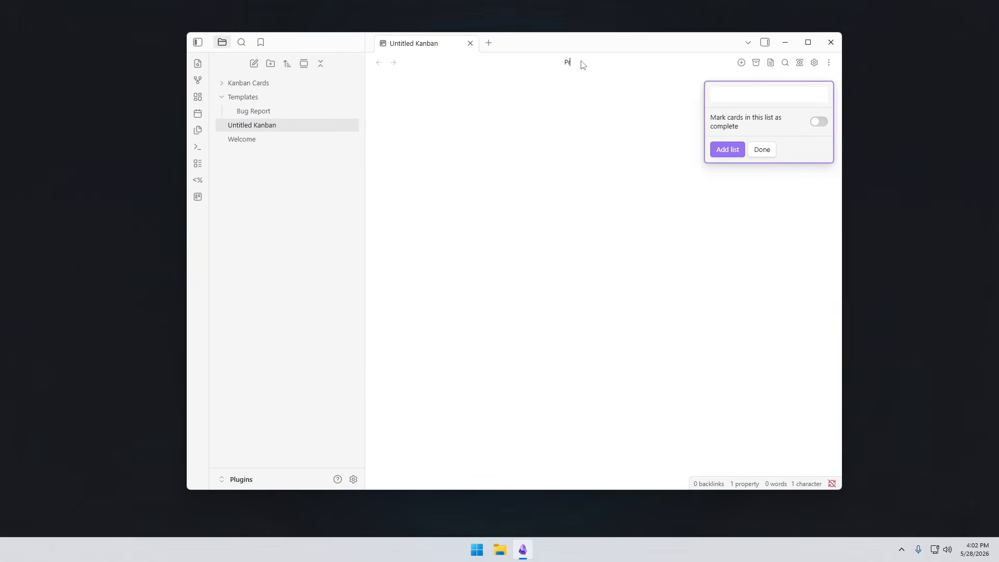
type("oject Alpha Game")
key("Return")
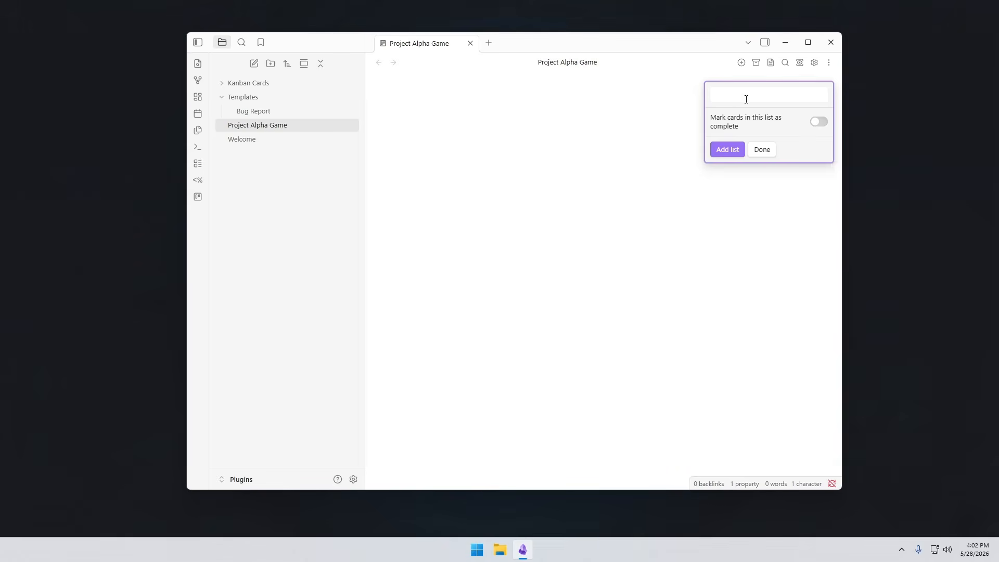
- Add the lists "In progress" and "Complete" to the board, with cards in the "Complete" list marked as complete
type("In progress")
key("Return")
type("Complete")
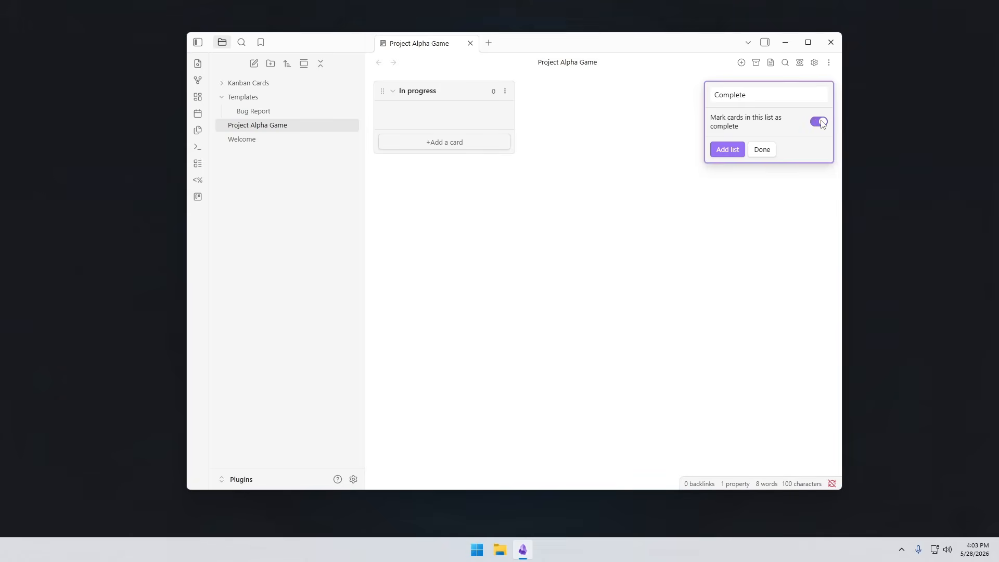
left_click(725, 151)
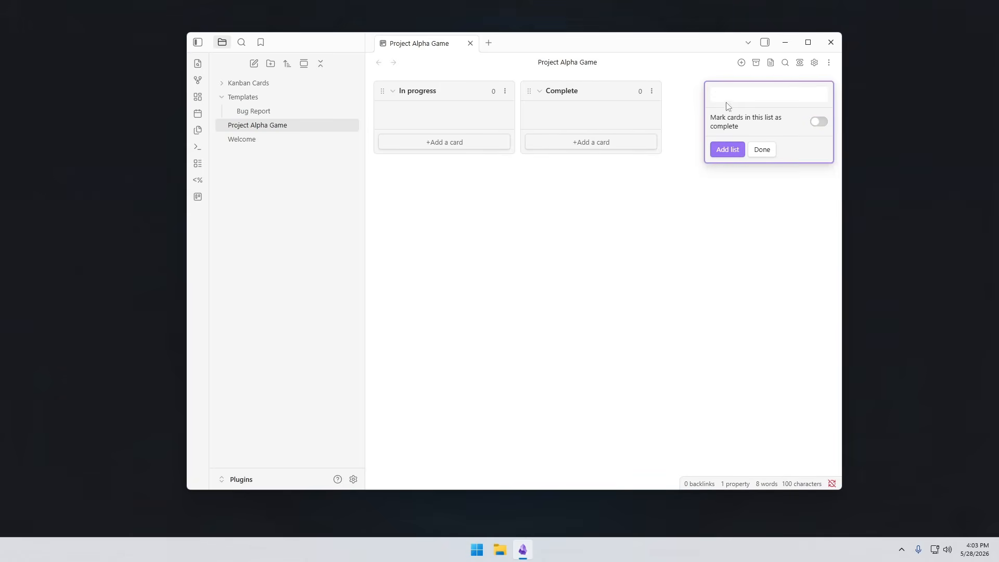
- Add the lists "Bug" and "Ice Box" to the board, finish adding lists and widen the window to fit all columns
type("Bug")
left_click(731, 151)
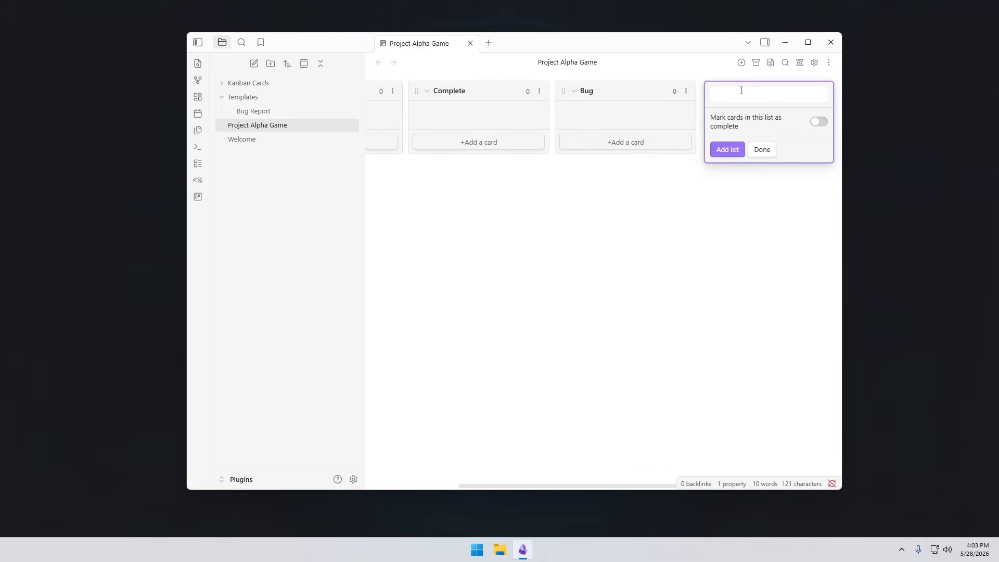
type("Ice Box")
left_click(729, 149)
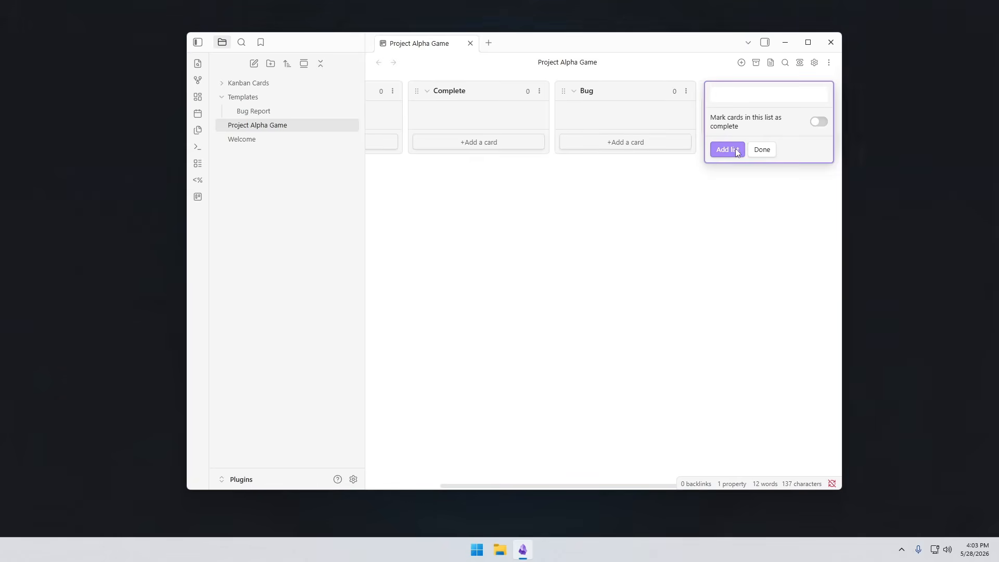
left_click(762, 150)
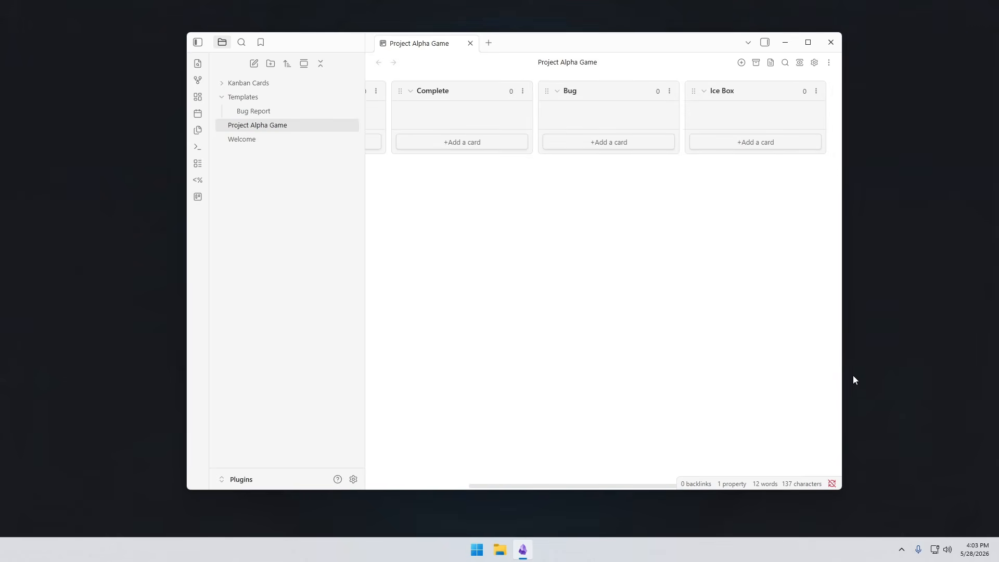
left_click_drag(842, 361, 975, 367)
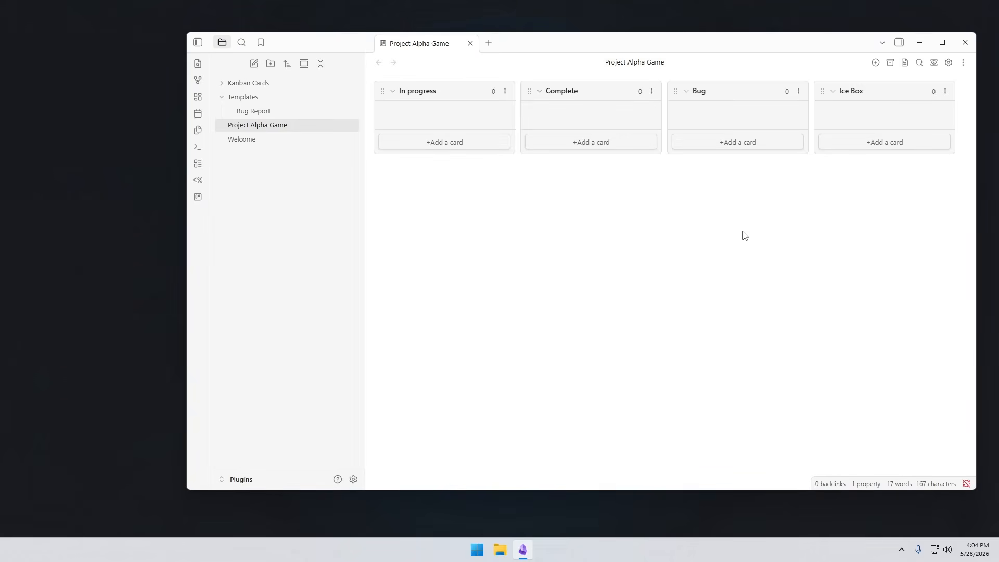
- Add a card titled "Add Title Screen" to the "In progress" list
left_click(479, 142)
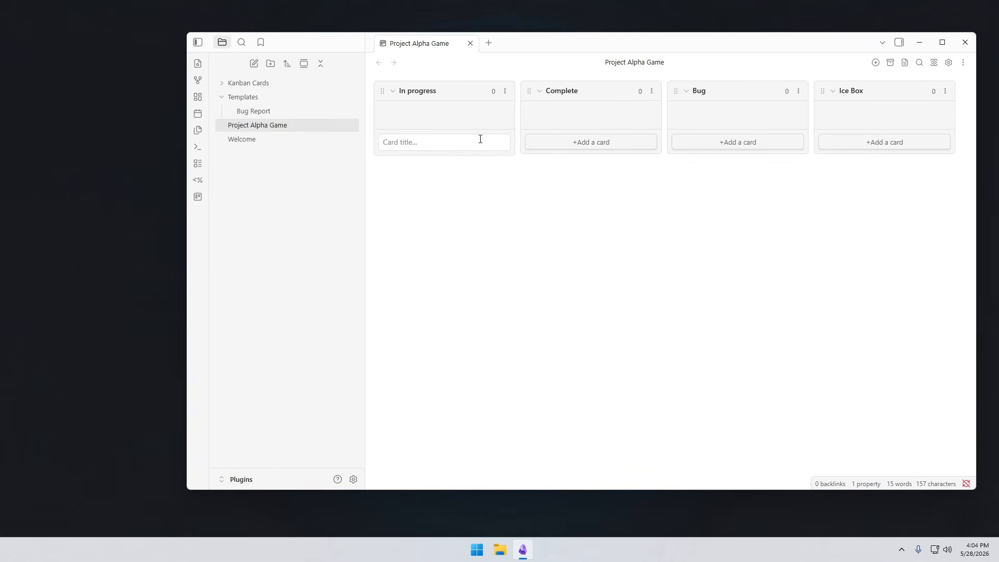
type("Add Title Screen")
key("Return")
left_click(495, 201)
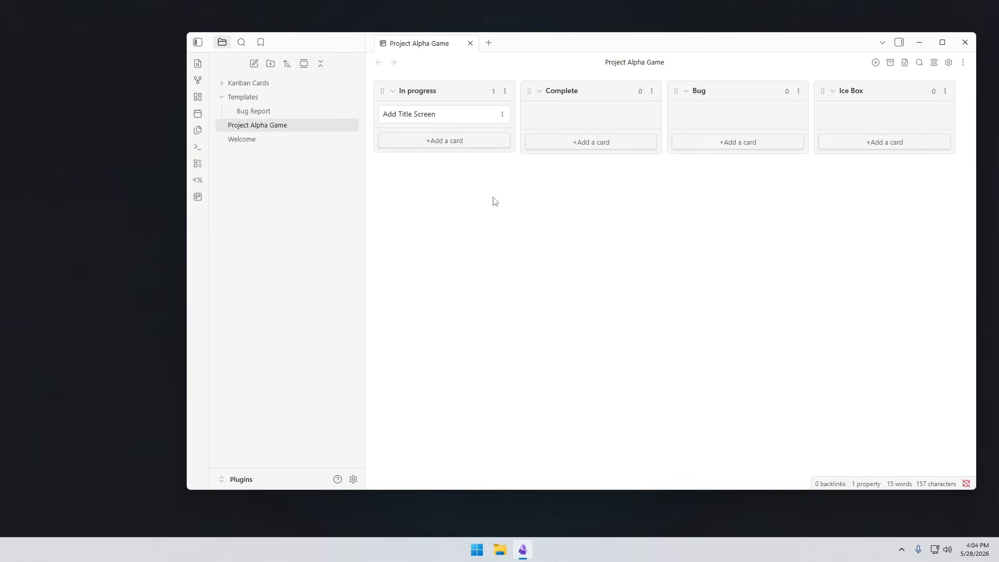
mouse_move(455, 115)
left_mouse_down()
mouse_move(872, 114)
mouse_move(610, 110)
mouse_move(456, 125)
left_mouse_up()
- Add a card titled "issue with player movement" to the "Bug" list
left_click(751, 148)
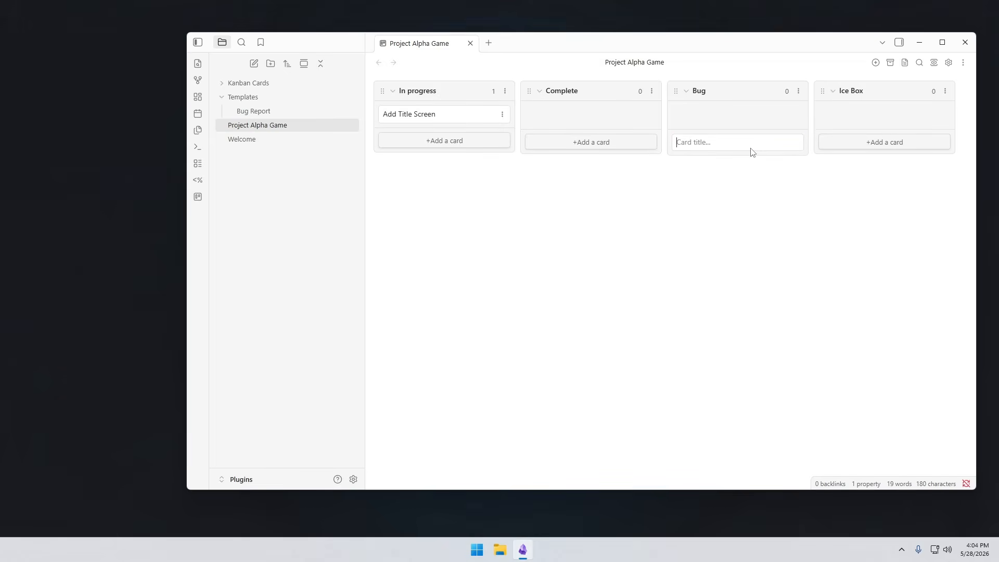
type("issue with player movement")
key("Return")
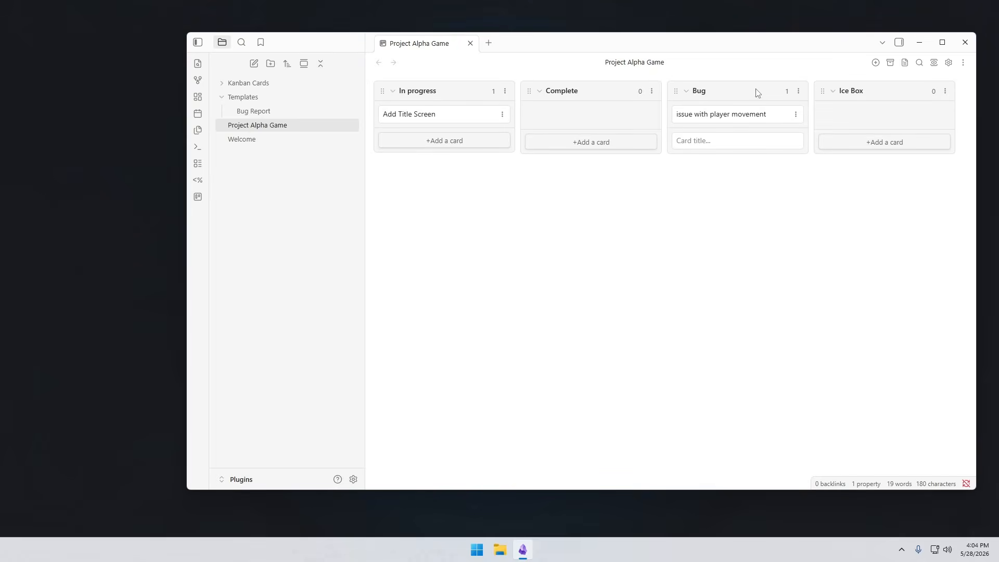
- Create a new note from the "issue with player movement" card and expand the Kanban Cards folder
left_click(798, 117)
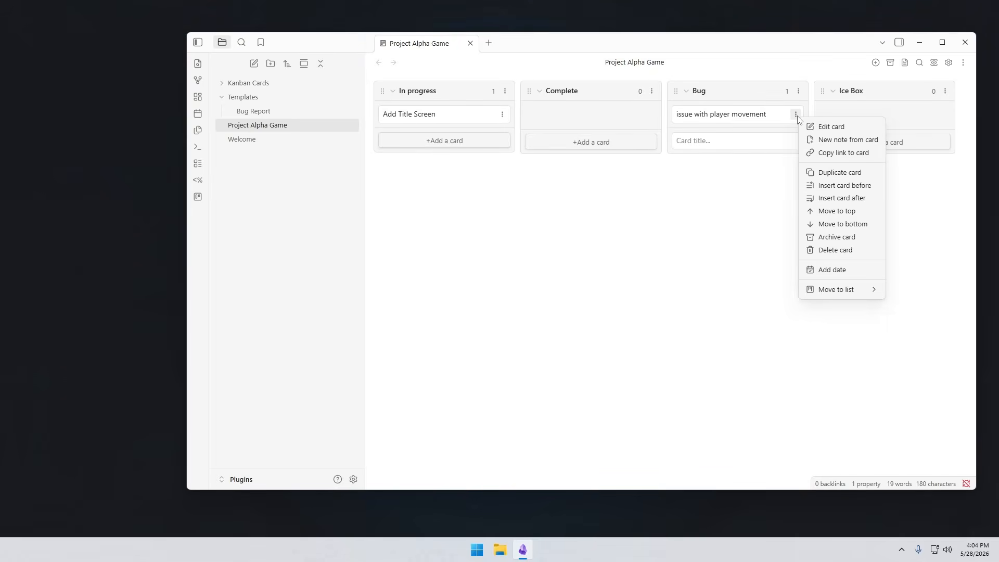
left_click(847, 140)
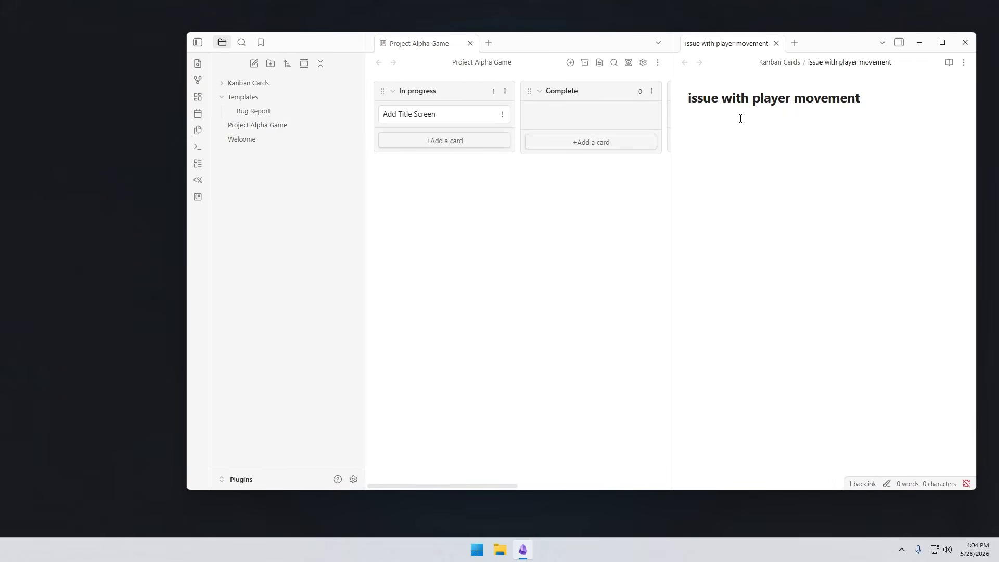
left_click(222, 84)
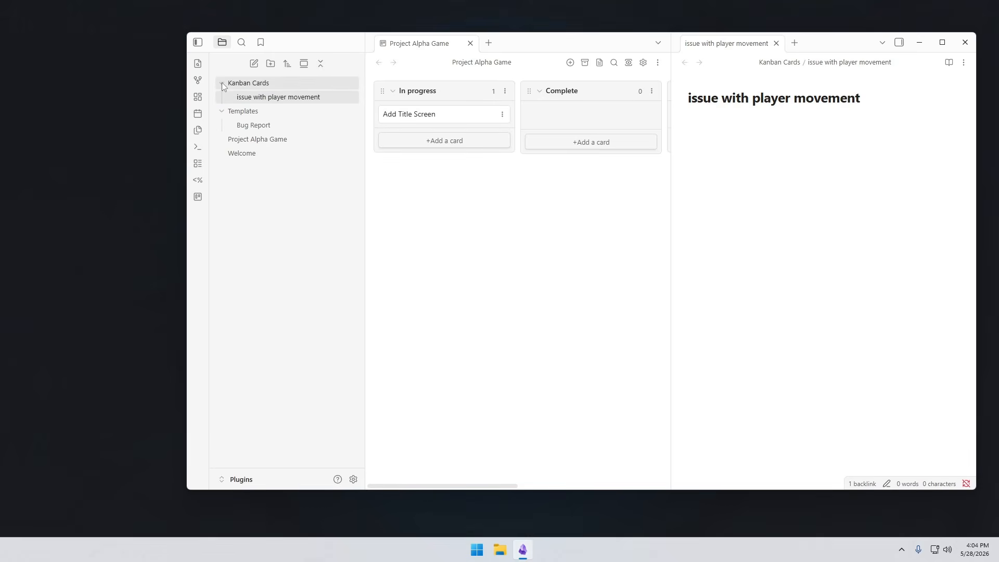
- Insert the Bug Report template into the body of the "issue with player movement" note with Templater
left_click(768, 119)
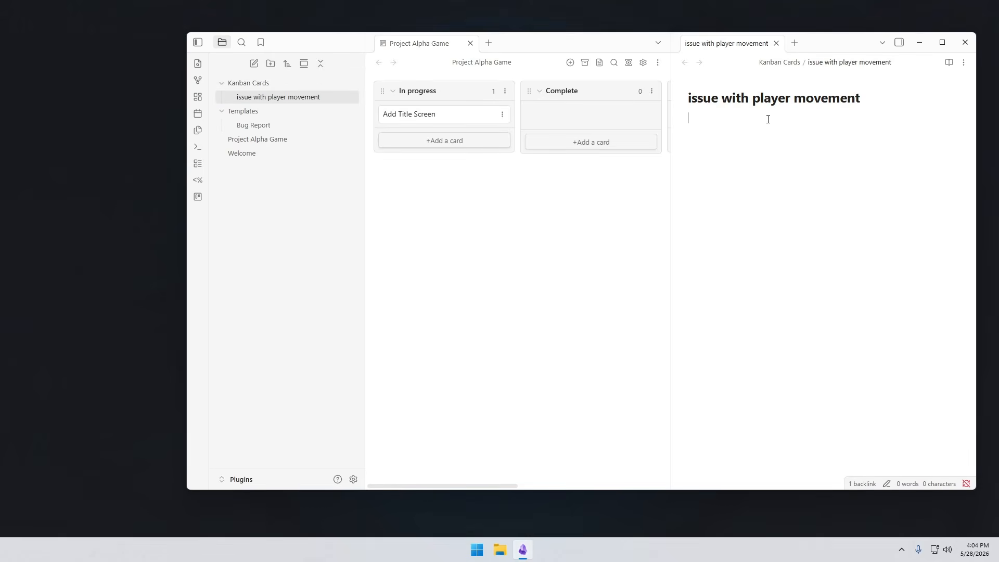
left_click(197, 178)
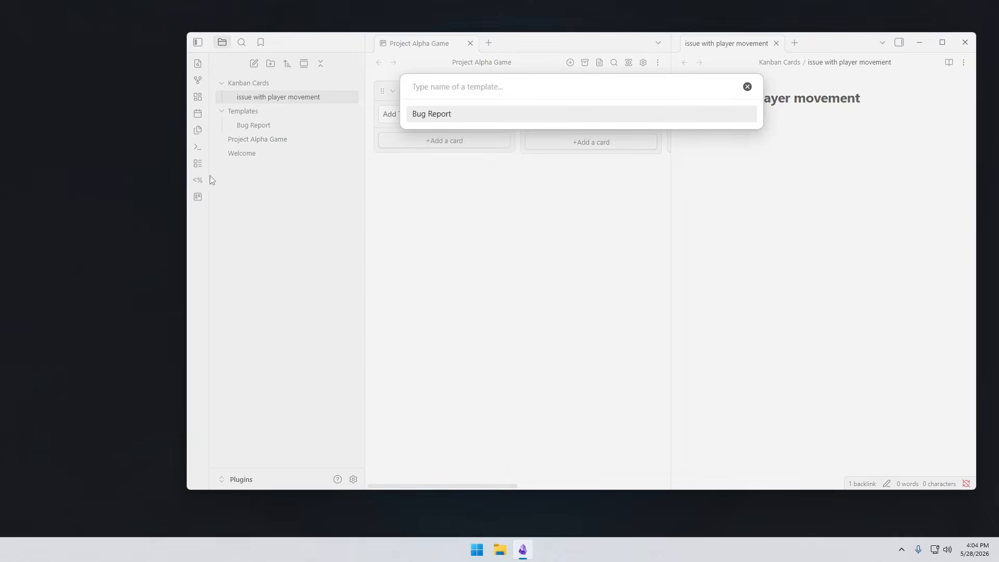
left_click(433, 114)
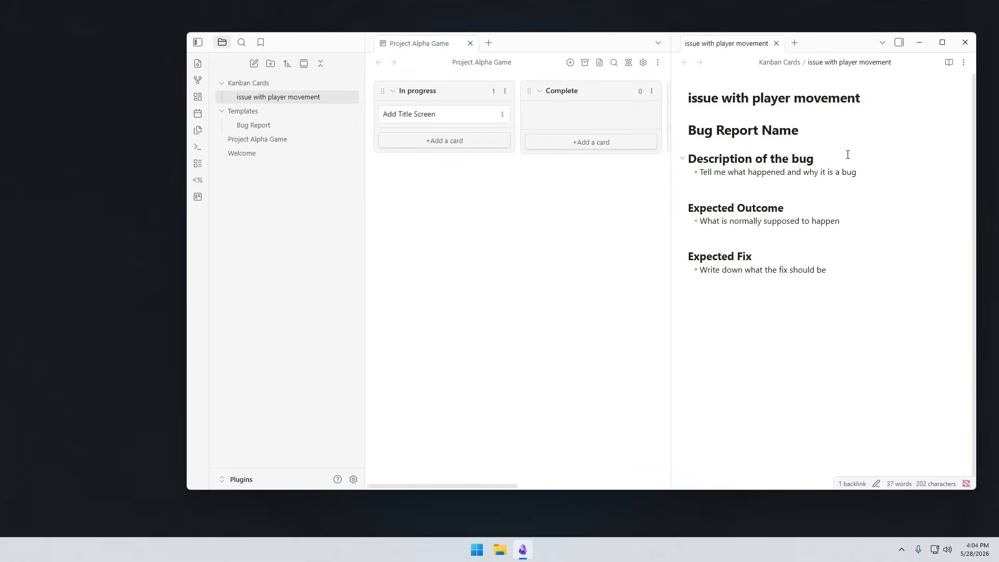
- Add the line "Issue with player movement" under the "Bug Report Name" heading
left_click(805, 133)
key("Return")
type("Issue with player movement")
- Replace the placeholder bullet under "Description of the bug" with "The player does not move on the screen"
double_click(810, 193)
left_click_drag(856, 193, 699, 193)
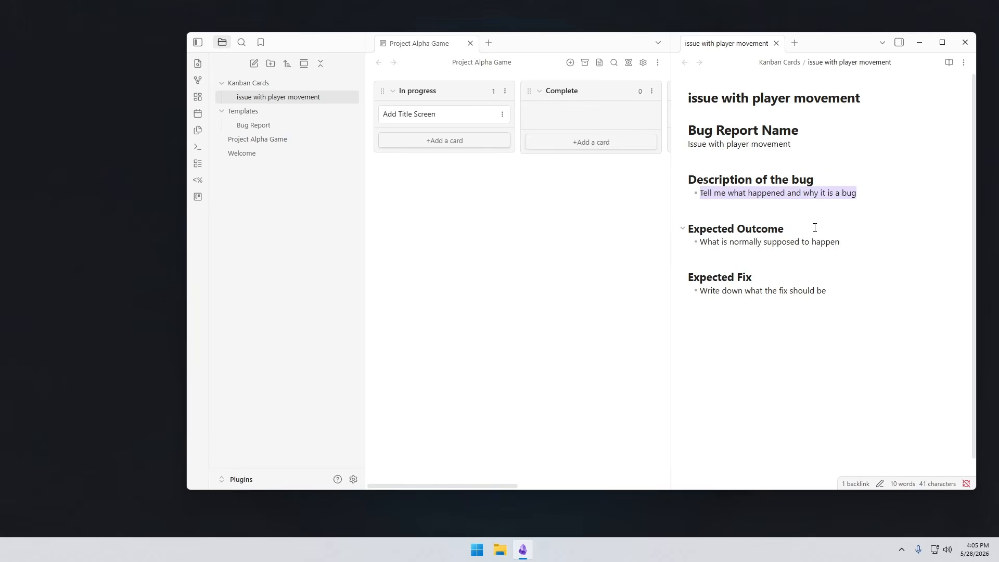
type("The player doe")
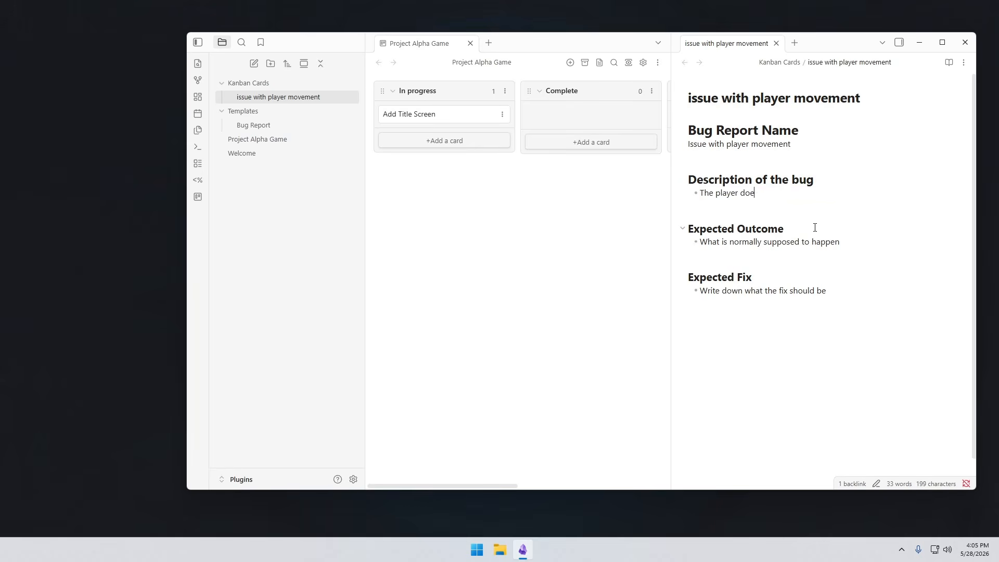
type("s not move ont he screen")
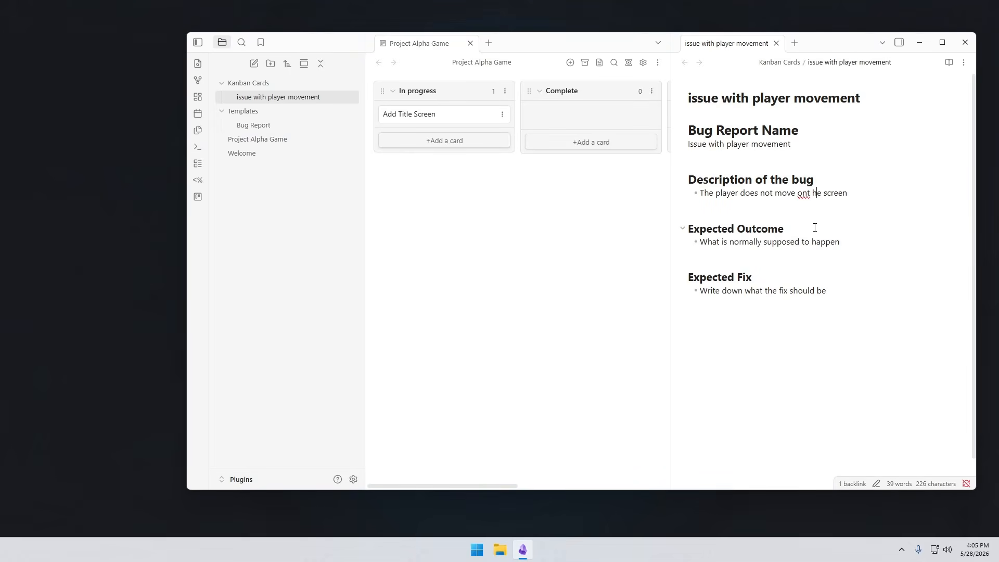
key("BackSpace")
key("Right")
type("t")
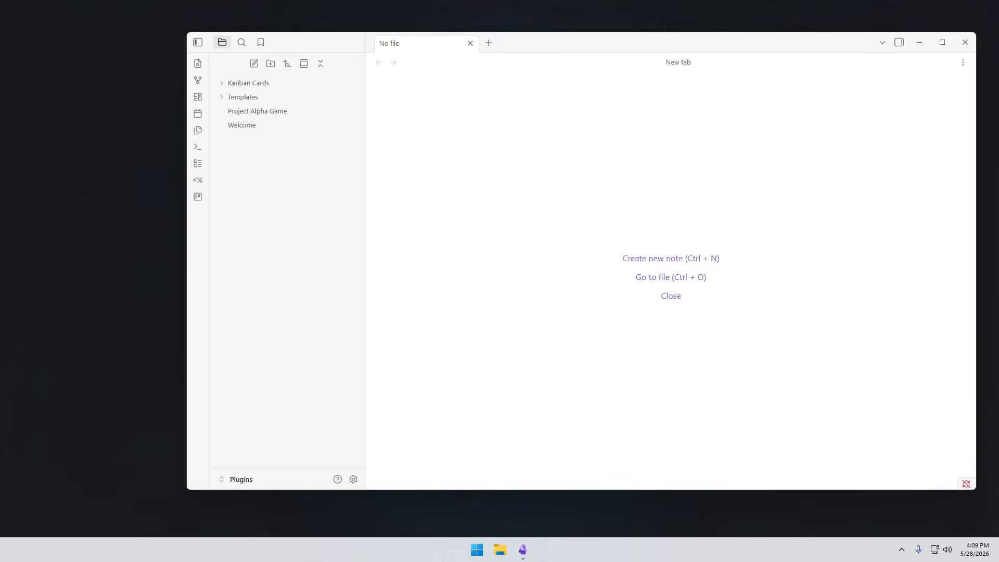
- Find the Dataview community plugin by blacksmithgu, install and enable it, and close the settings
left_click(354, 480)
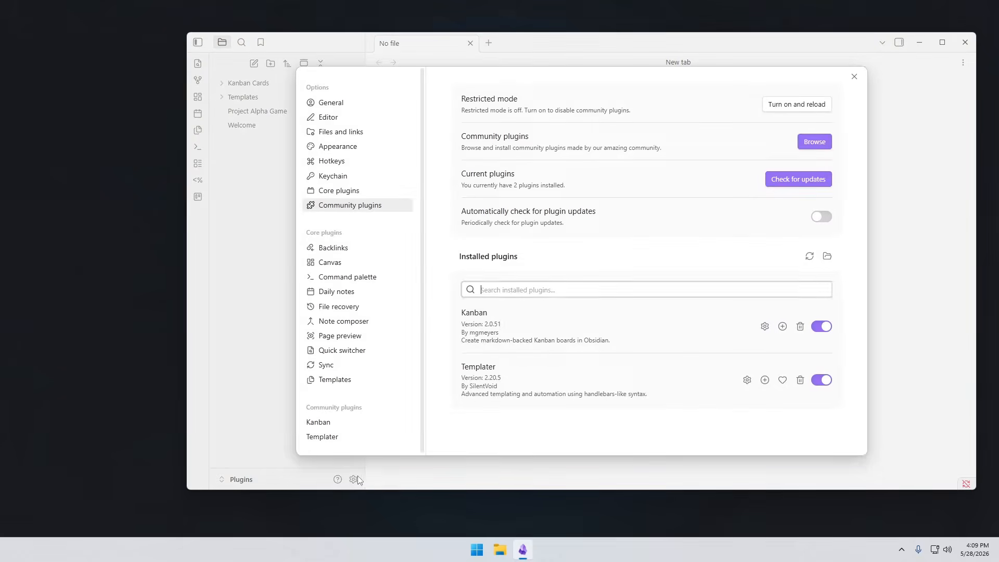
left_click(815, 142)
type("dataview")
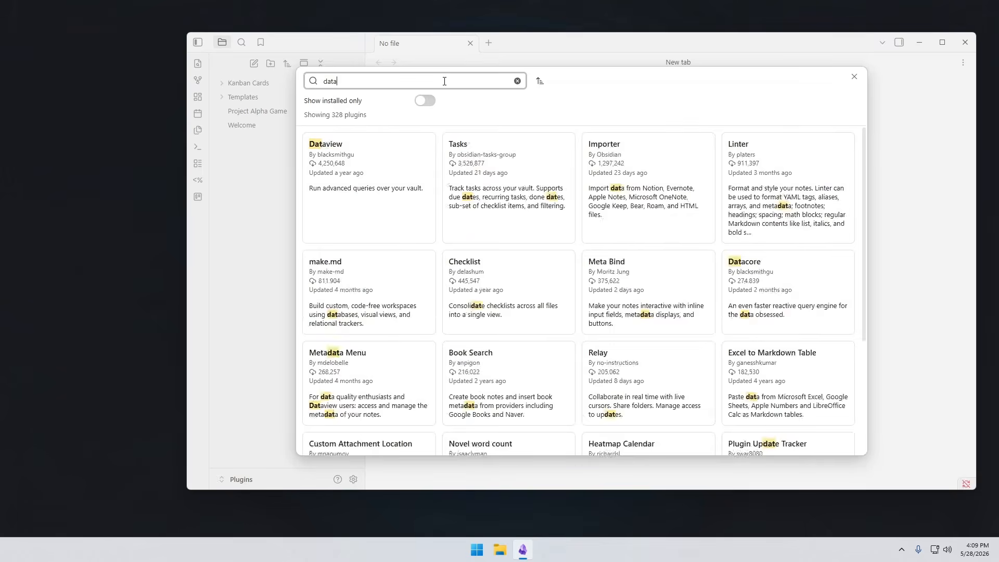
left_click(408, 173)
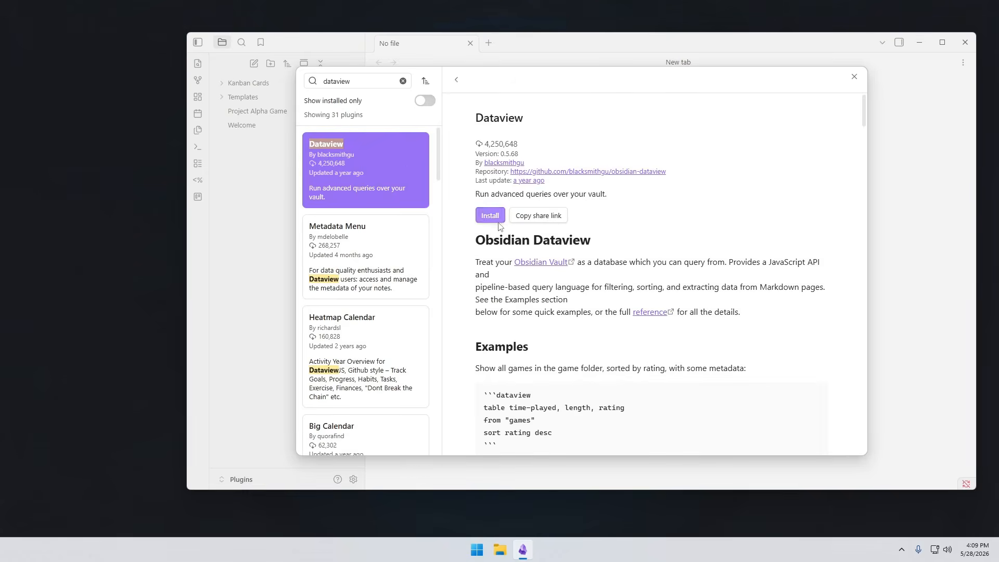
left_click(499, 217)
left_click(501, 218)
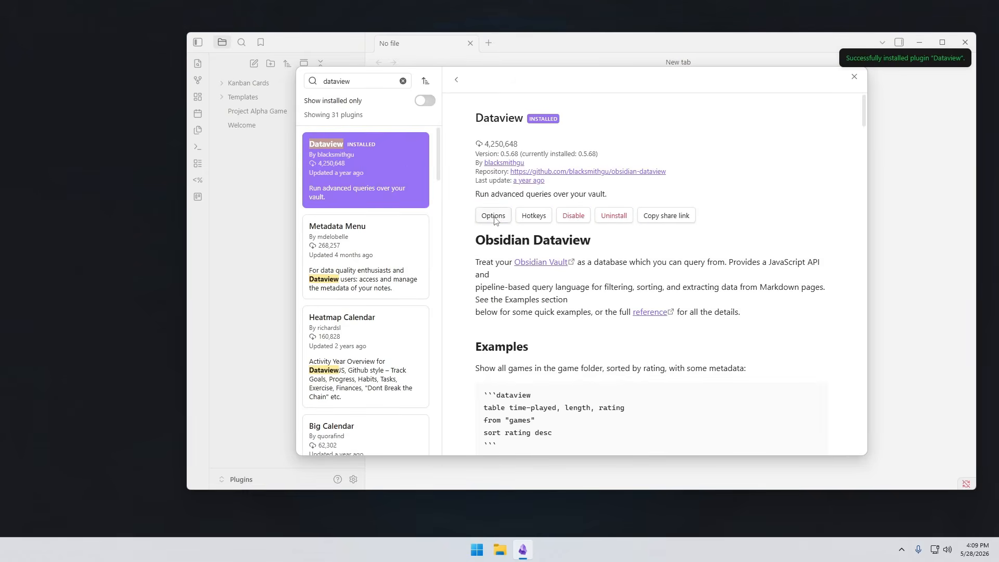
left_click(854, 77)
left_click(854, 79)
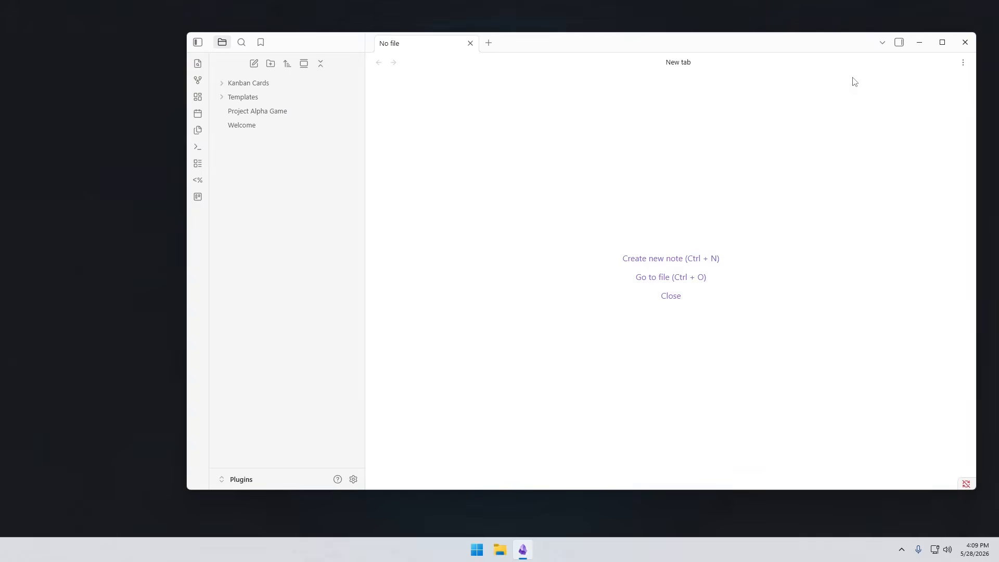
- Create a new note in the vault and title it "The Legend of Zelda"
right_click(306, 207)
left_click(327, 214)
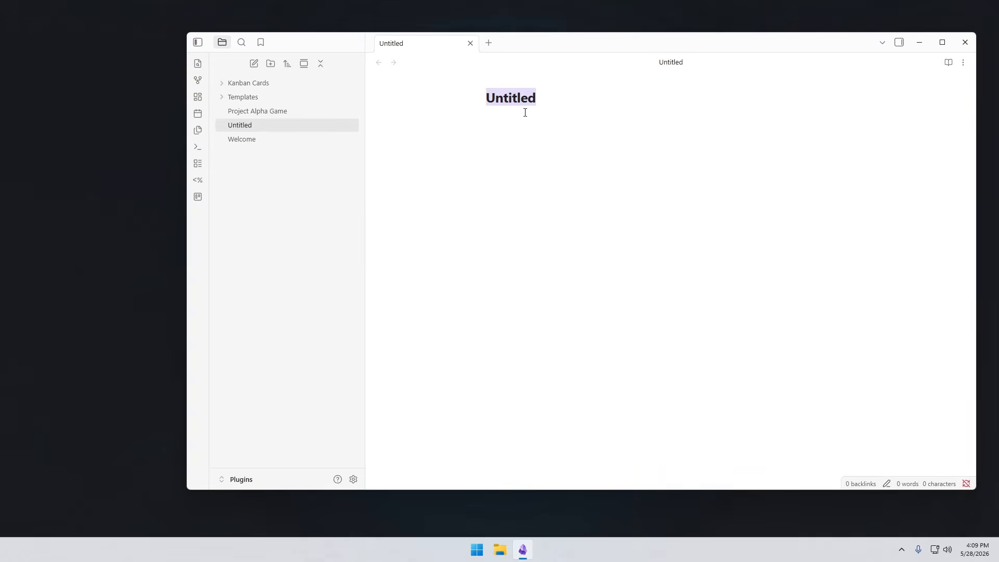
type("The Legend of Zelda")
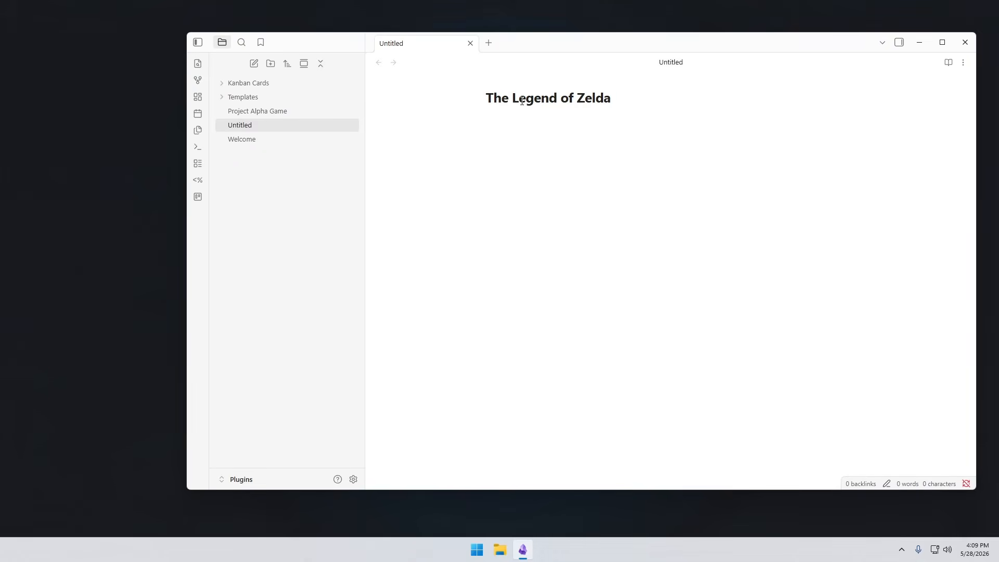
key("Return")
- Start a properties block in "The Legend of Zelda" note with a type property set to "game"
type("---")
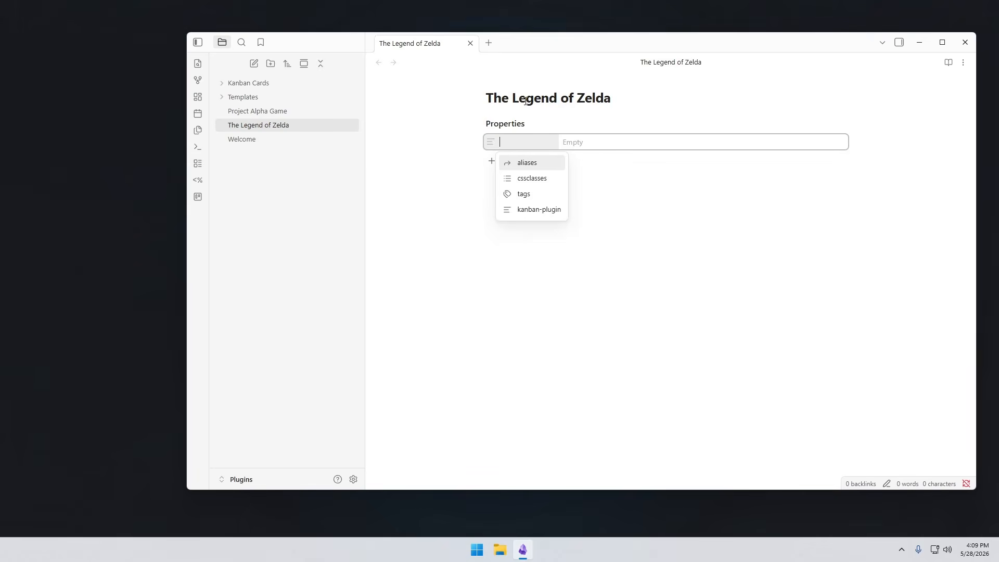
type("type")
left_click(608, 139)
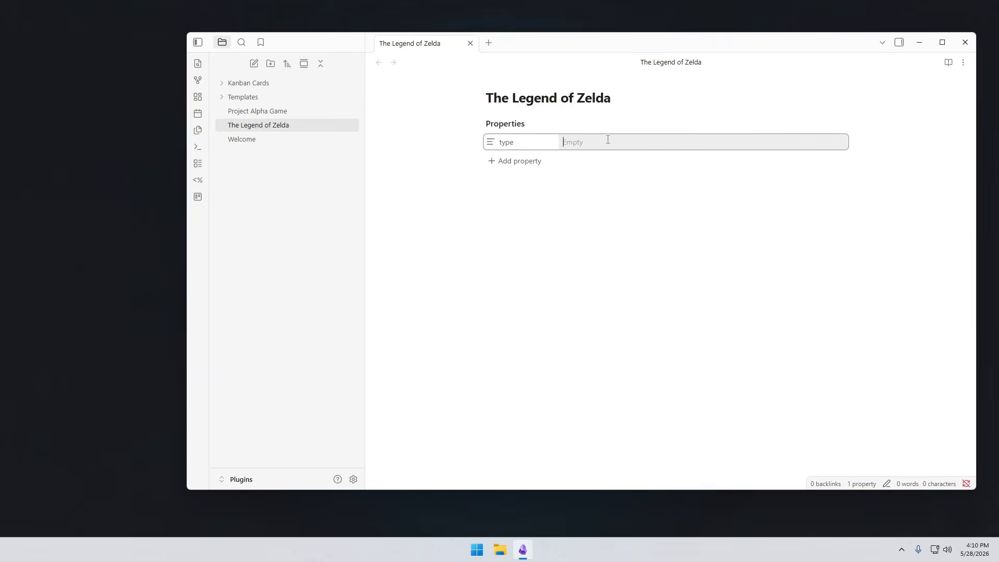
type("game")
- Add a rating property set to 10 and a game_type property set to "adventure" to the Zelda note
left_click(520, 162)
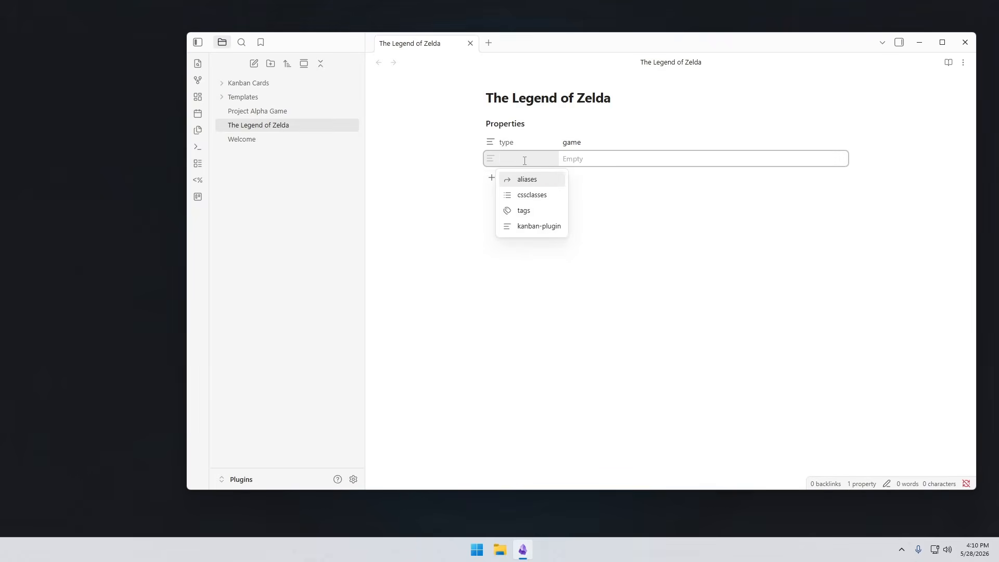
type("rating")
left_click(585, 160)
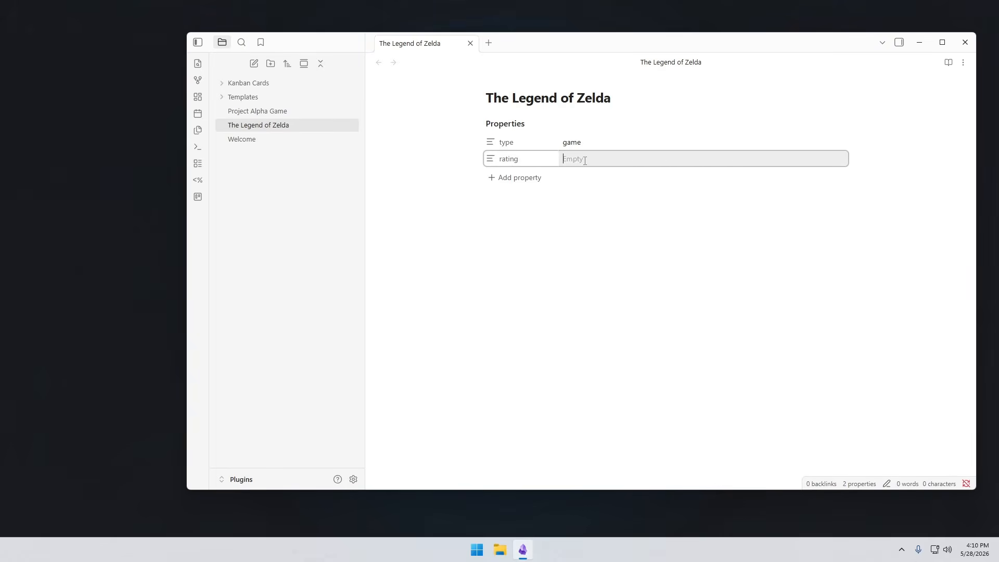
type("10")
left_click(518, 177)
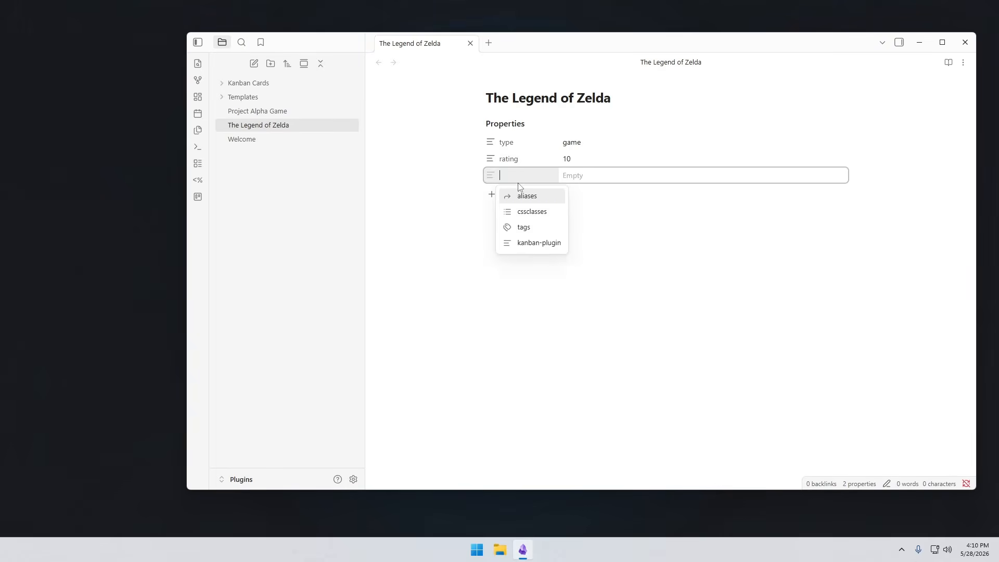
type("game_type")
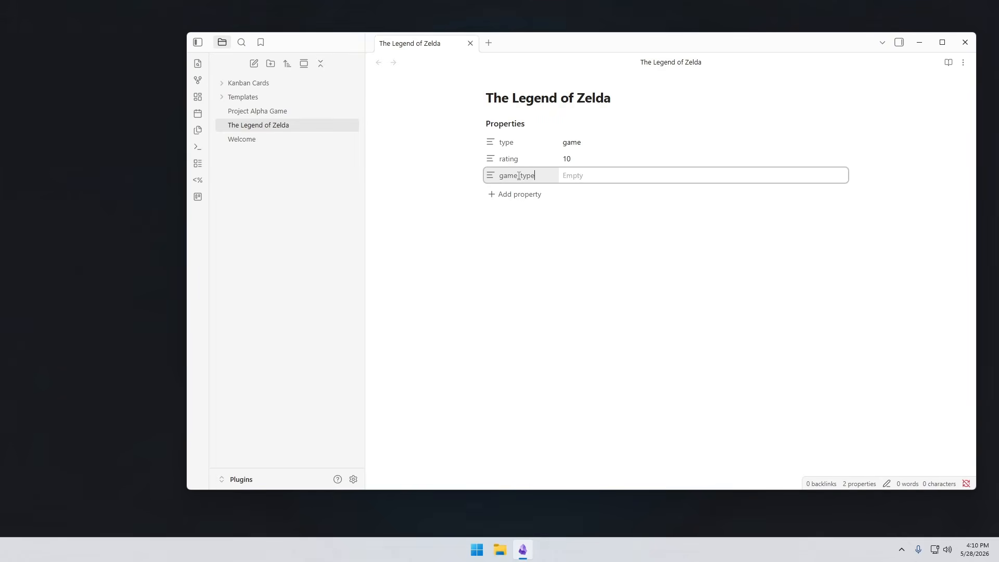
left_click(617, 177)
type("adventure")
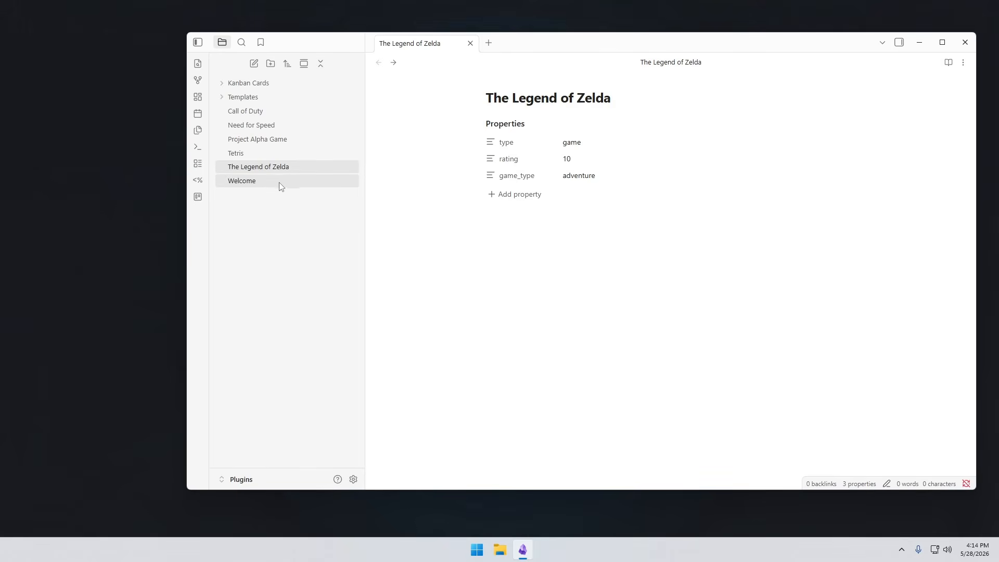
- Create a new base in the vault and name it "Game List"
left_click(198, 165)
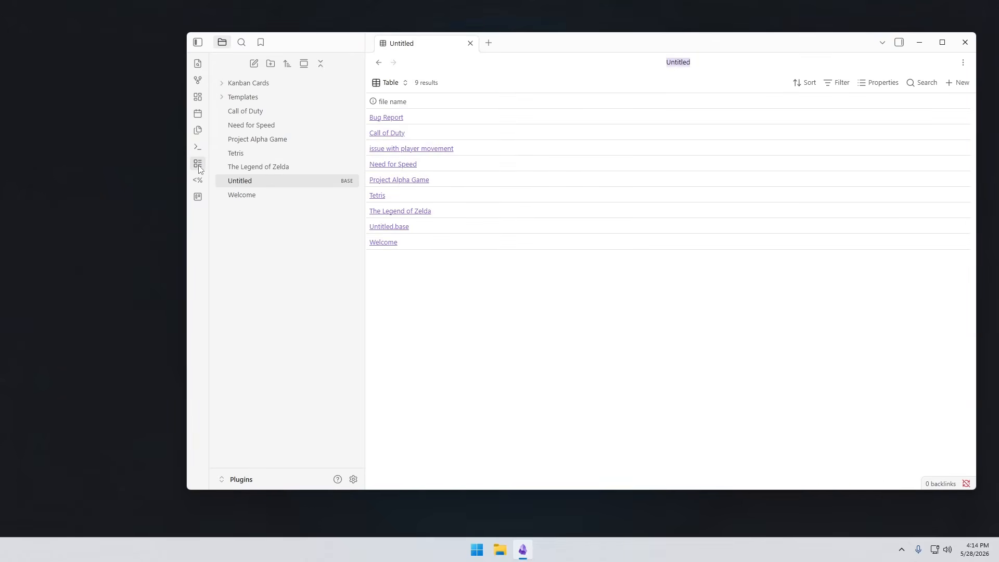
double_click(678, 62)
key("BackSpace")
type("Game List")
key("Return")
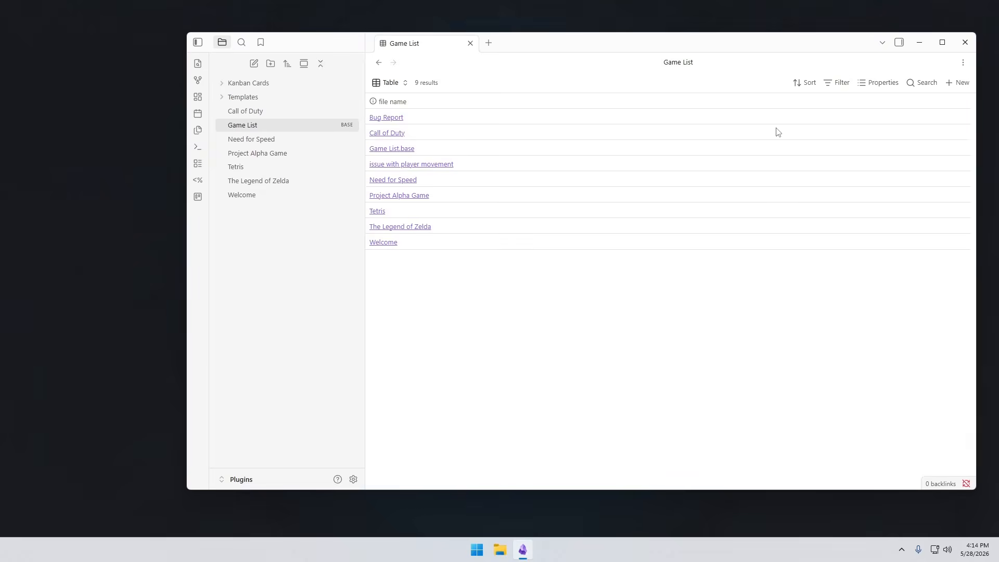
- Filter this view of the Game List base to files where type is "game"
left_click(844, 84)
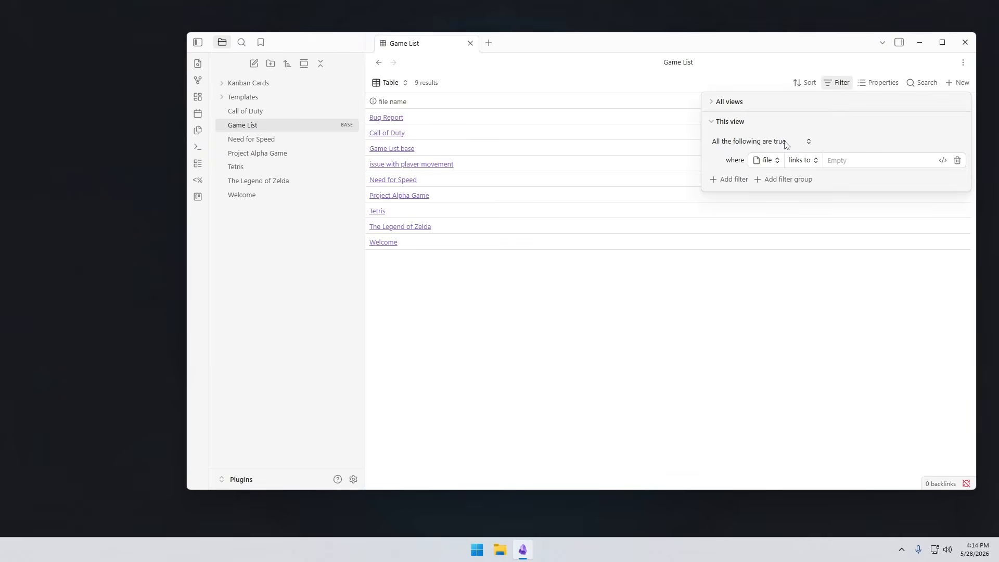
left_click(772, 163)
scroll(800, 271, "down", 5)
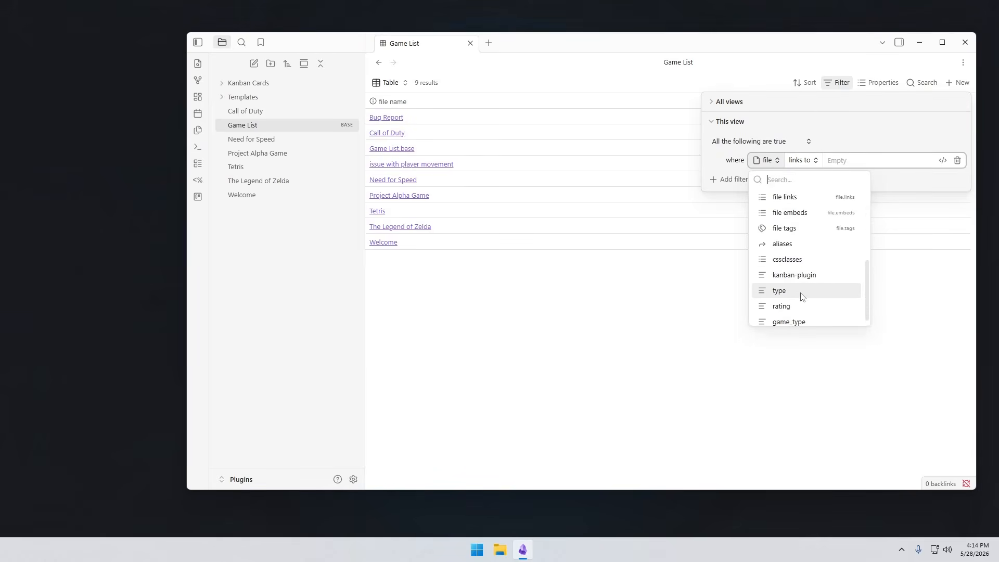
left_click(802, 292)
left_click(856, 158)
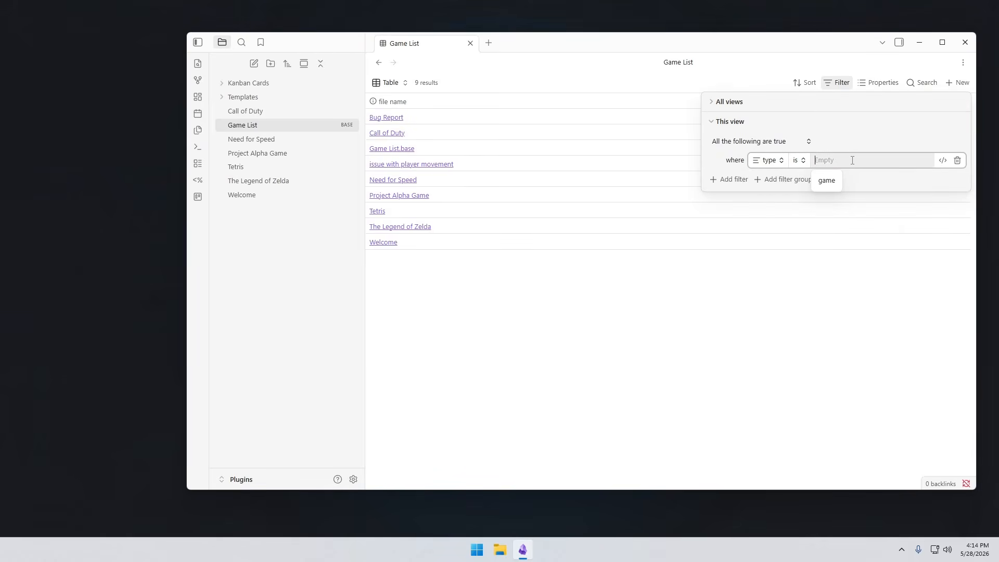
left_click(828, 185)
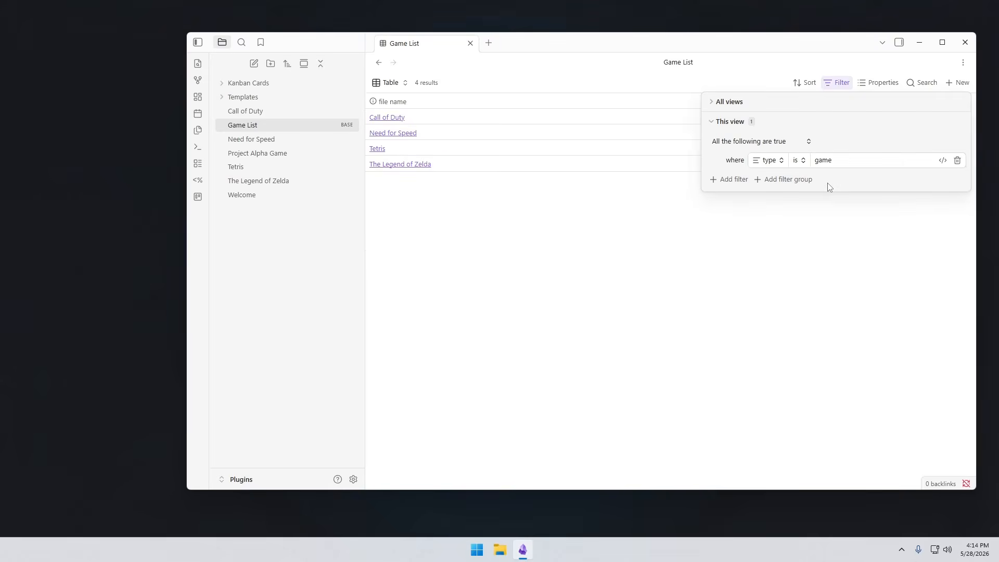
left_click(745, 253)
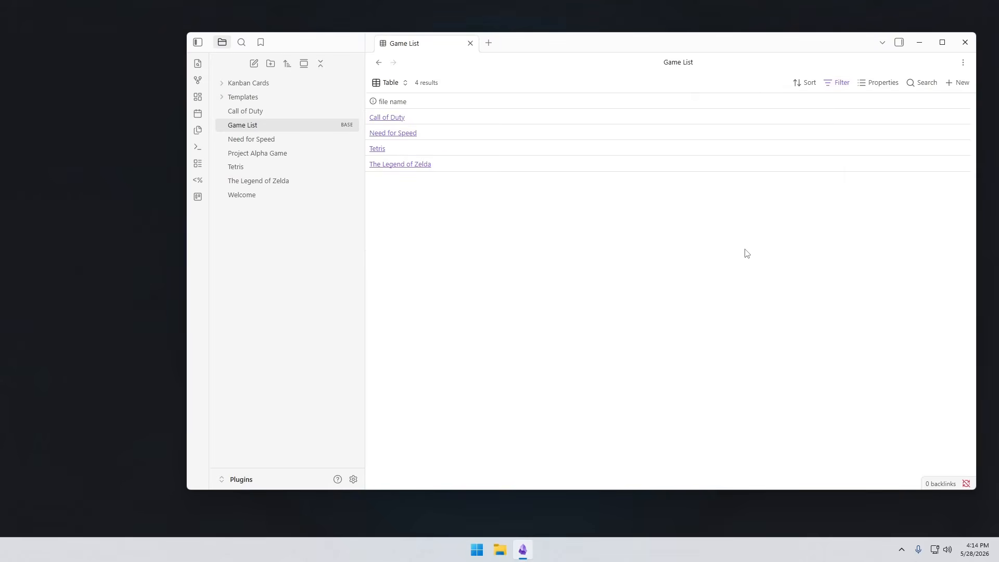
- Show the game_type and rating properties as columns in the Game List table
left_click(883, 85)
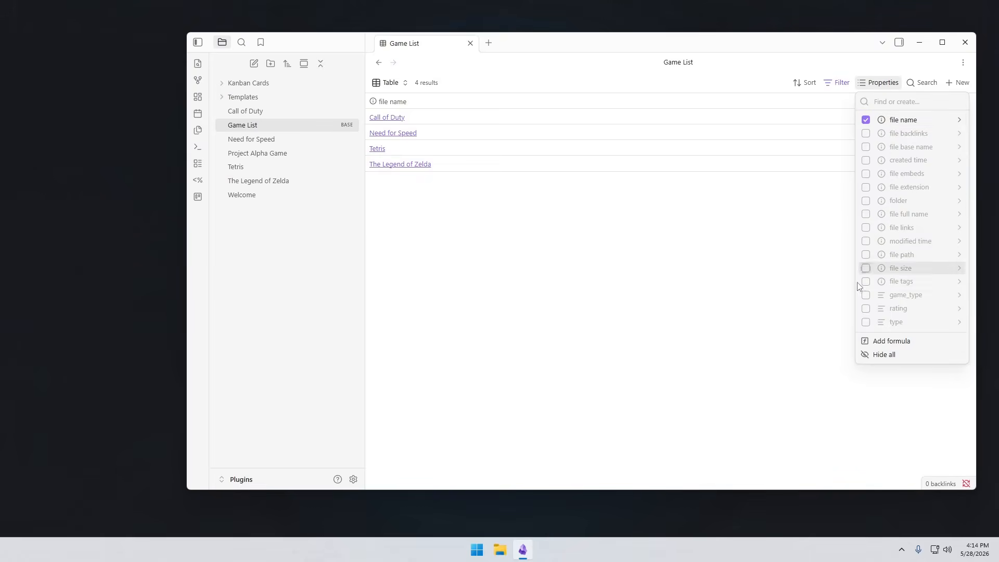
left_click(865, 295)
left_click(865, 309)
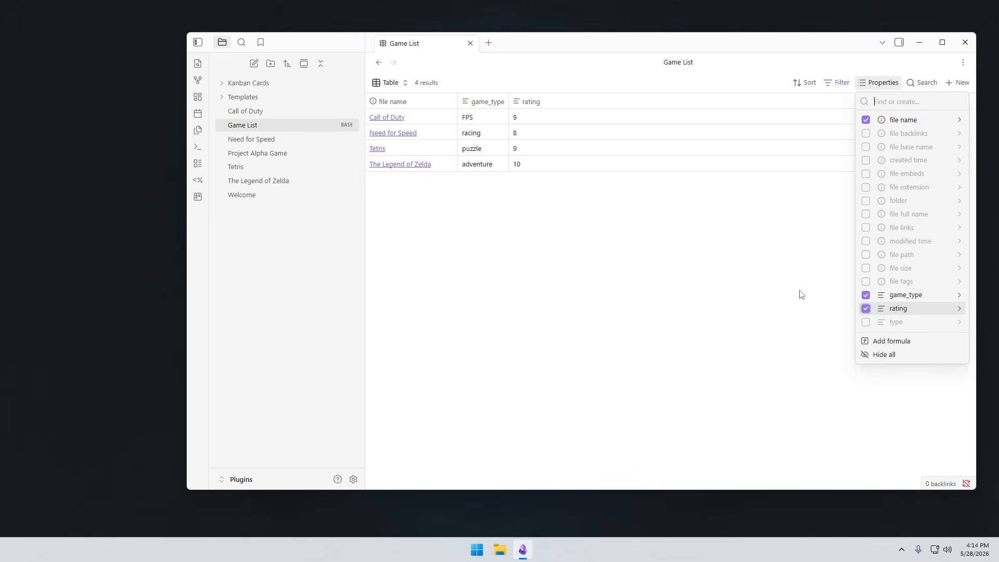
left_click(800, 295)
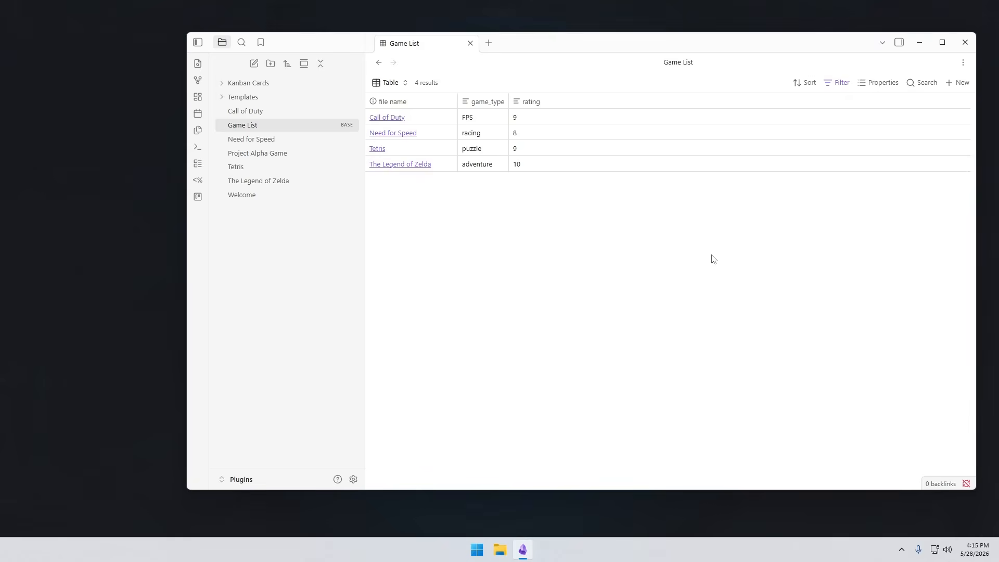